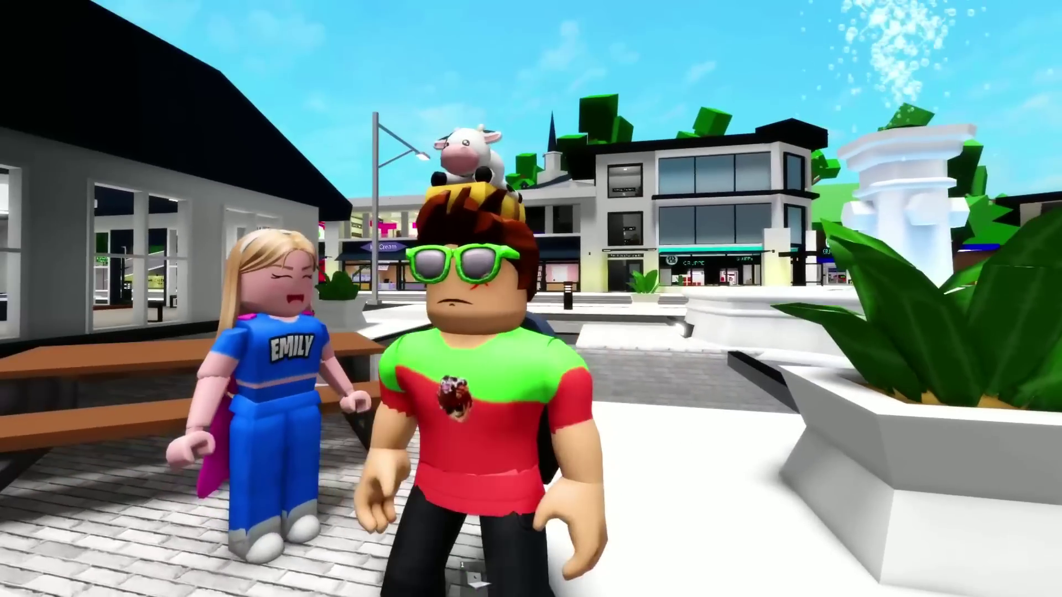
key(1)
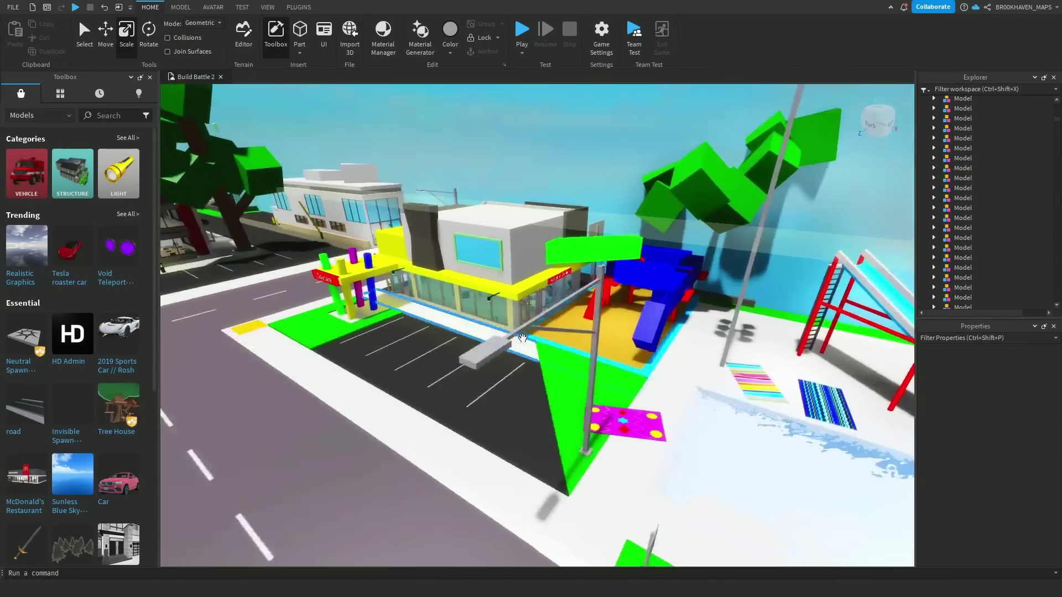
right_drag(523, 338, 523, 338)
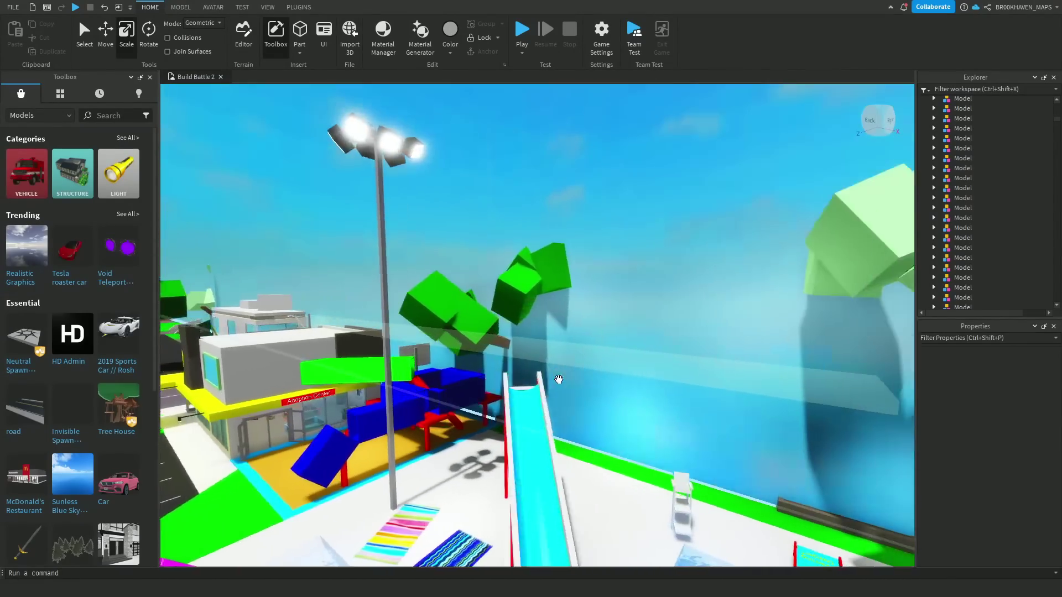
right_drag(622, 240, 520, 340)
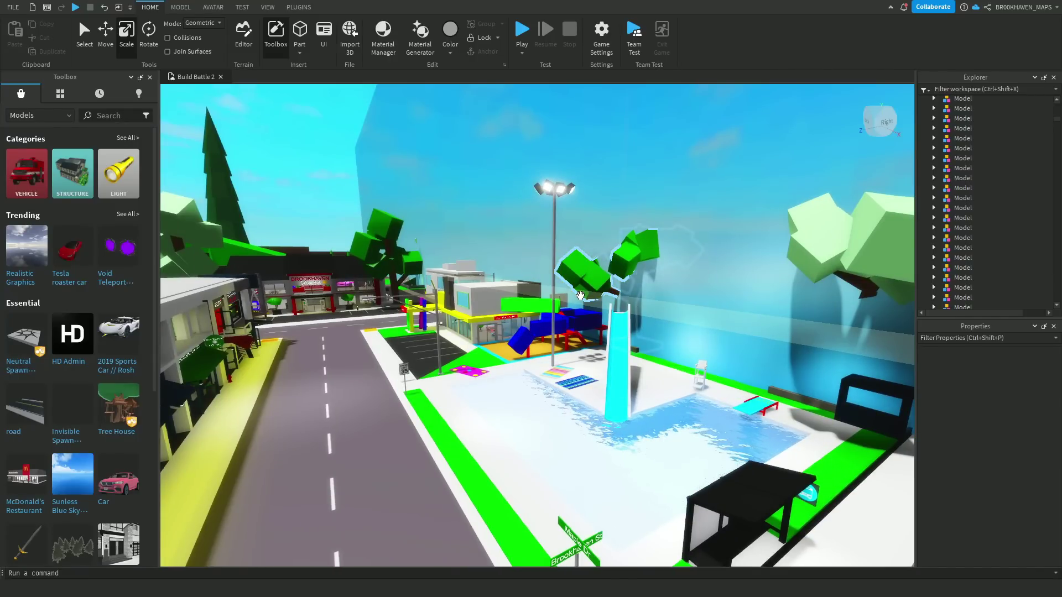
click(111, 115)
text(aaray)
key(Return)
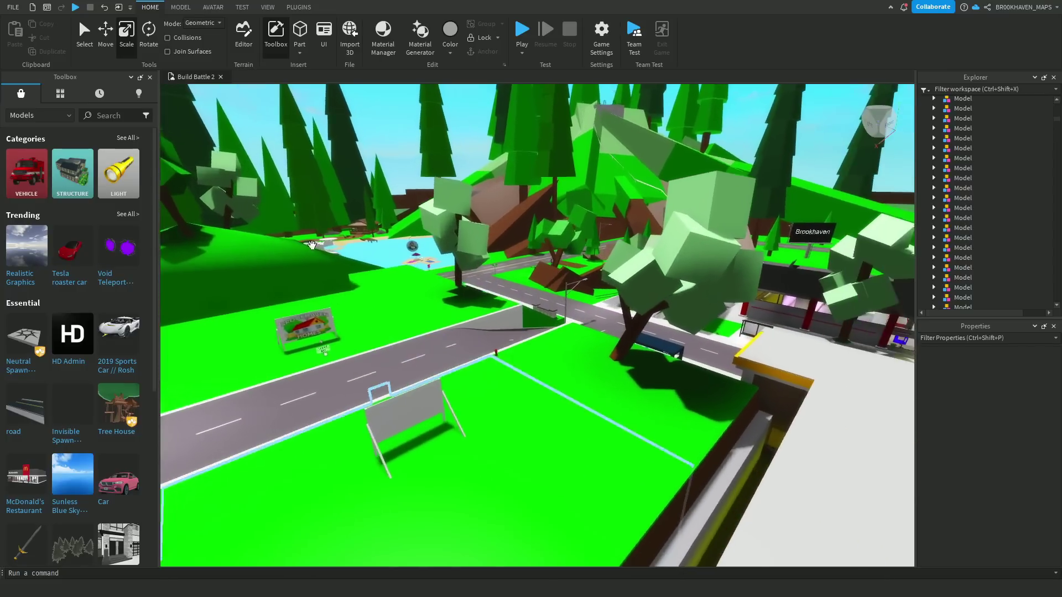
Search the Toolbox models for "cow" and insert the model containing a group of cows
click(111, 115)
text(cow)
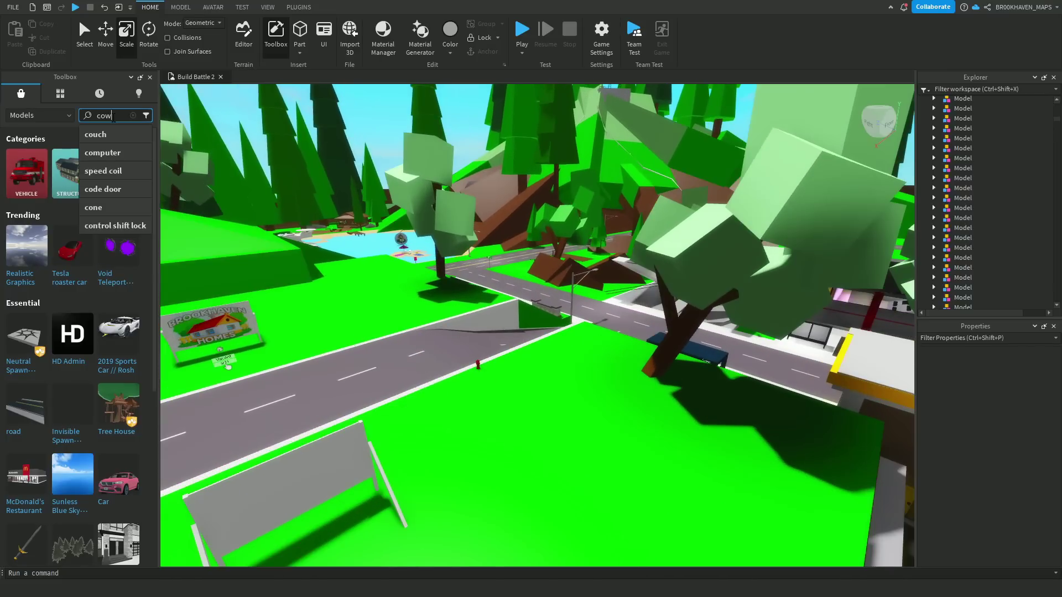
key(Return)
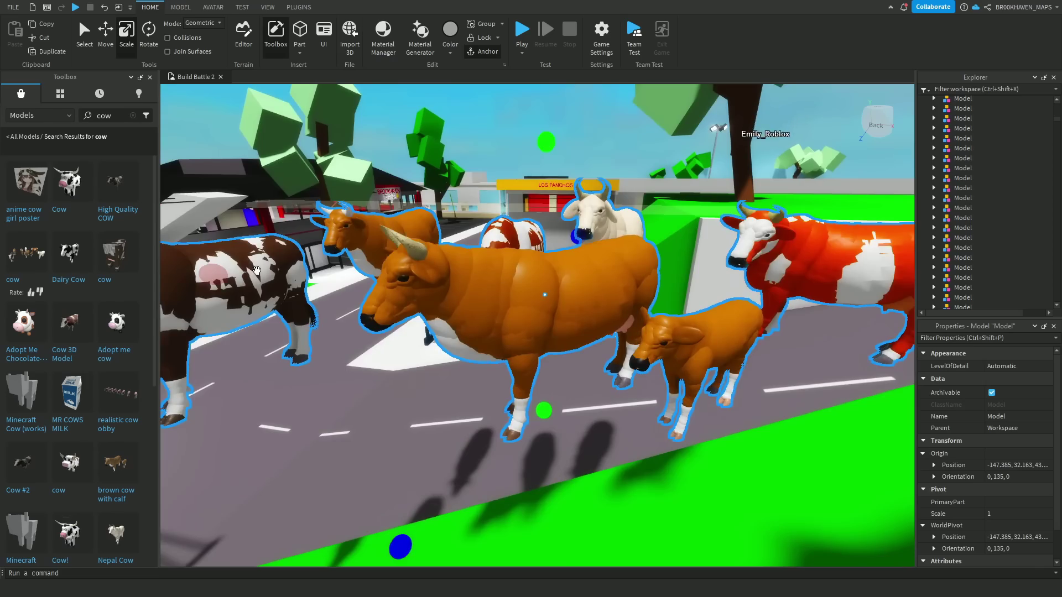
Position the cow herd on the green lawn beside the road and duplicate it to fill the area
key(w)
drag(403, 331, 615, 466)
key(ctrl+d)
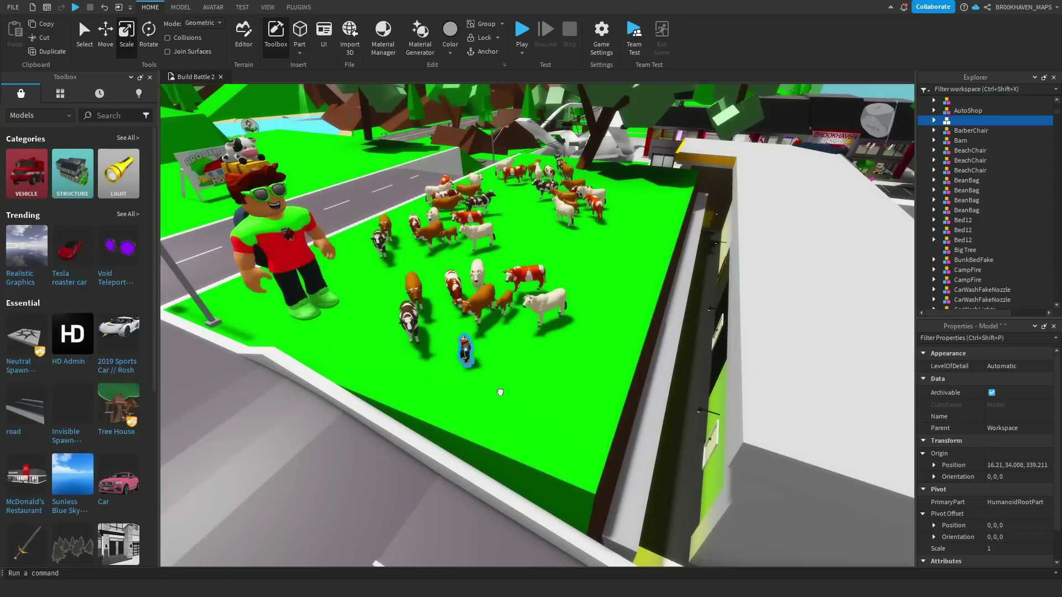
Select both character models by the lawn and scale them up together to about 62
ctrl+click(323, 284)
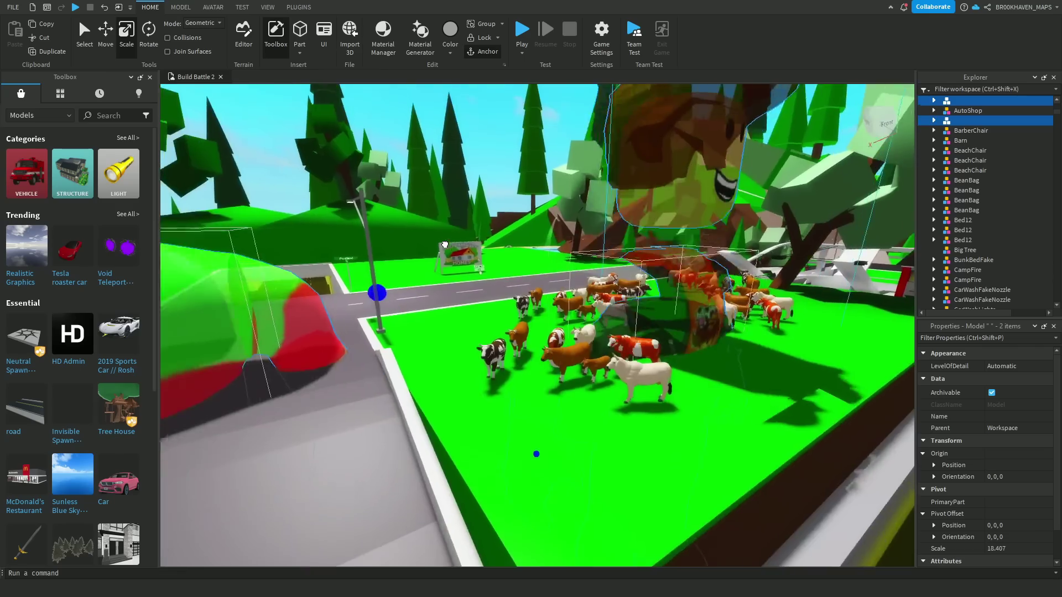
drag(445, 245, 450, 189)
click(426, 243)
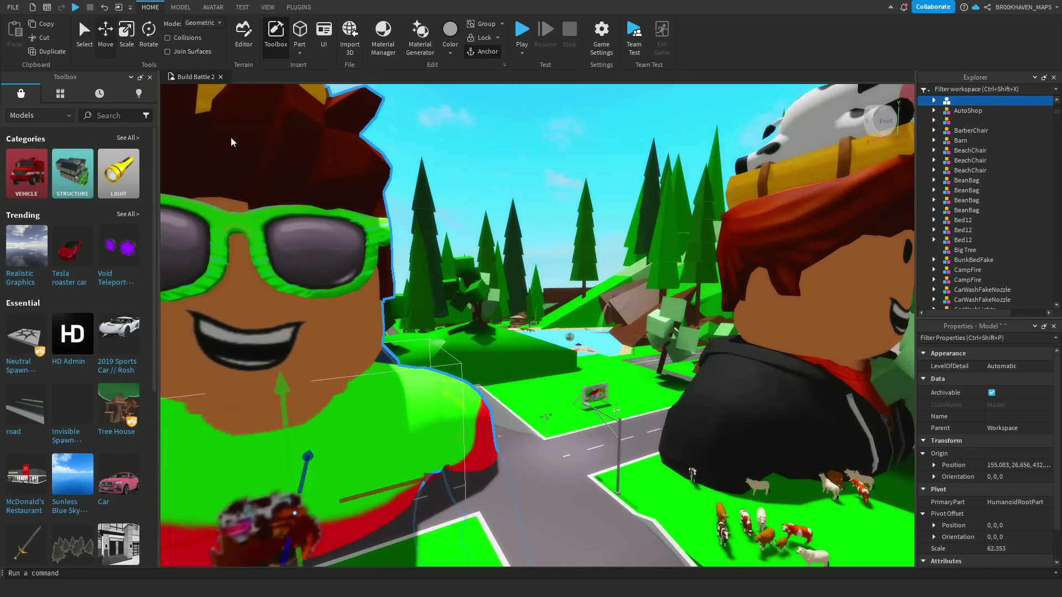
Select both giant characters again and enlarge them further to a scale of about 204
key(ctrl+1)
ctrl+click(362, 306)
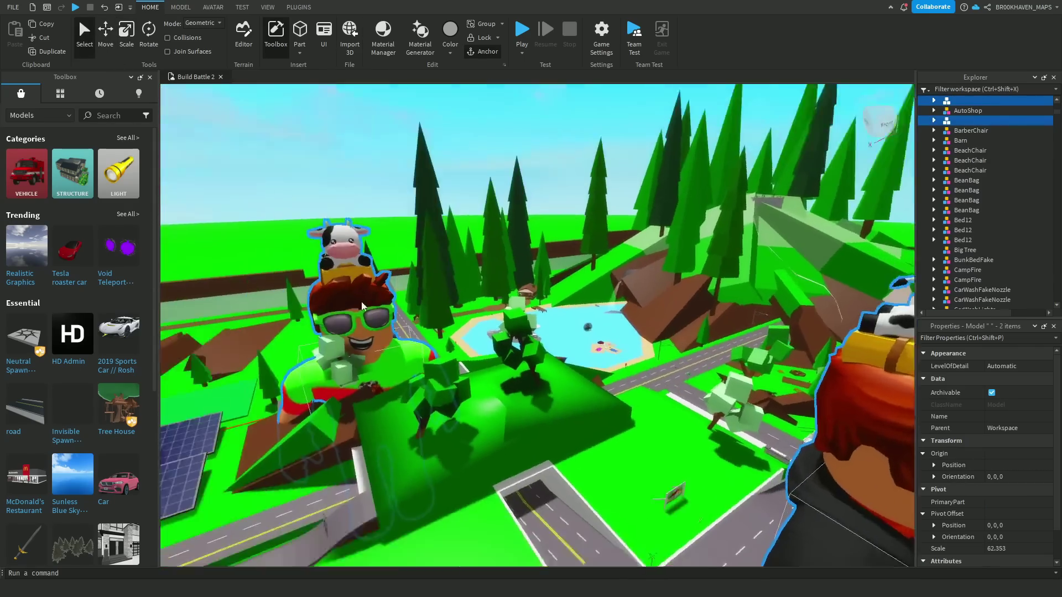
key(a)
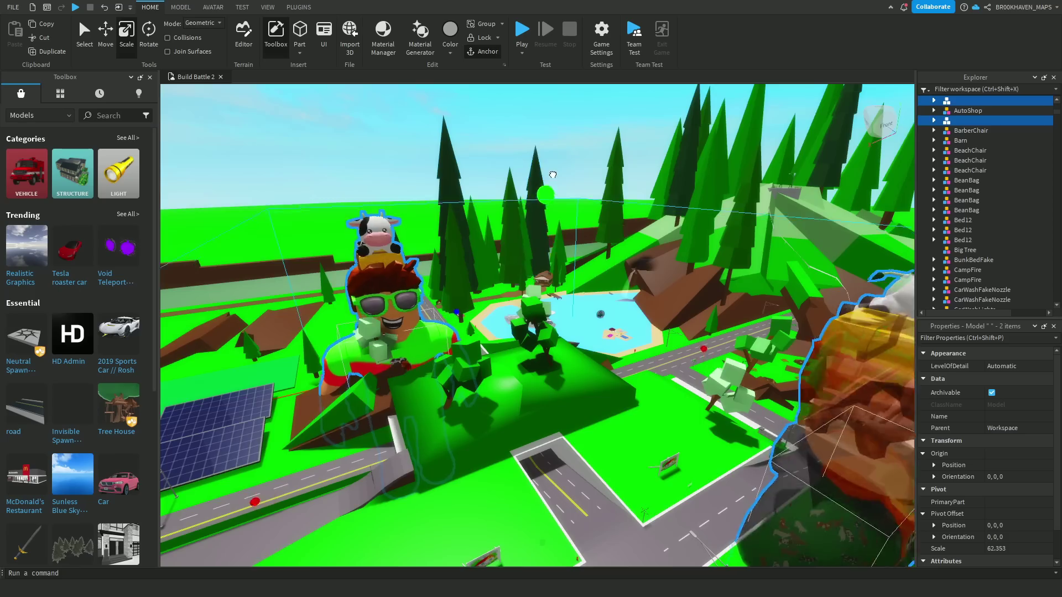
scroll(573, 221, up, 5)
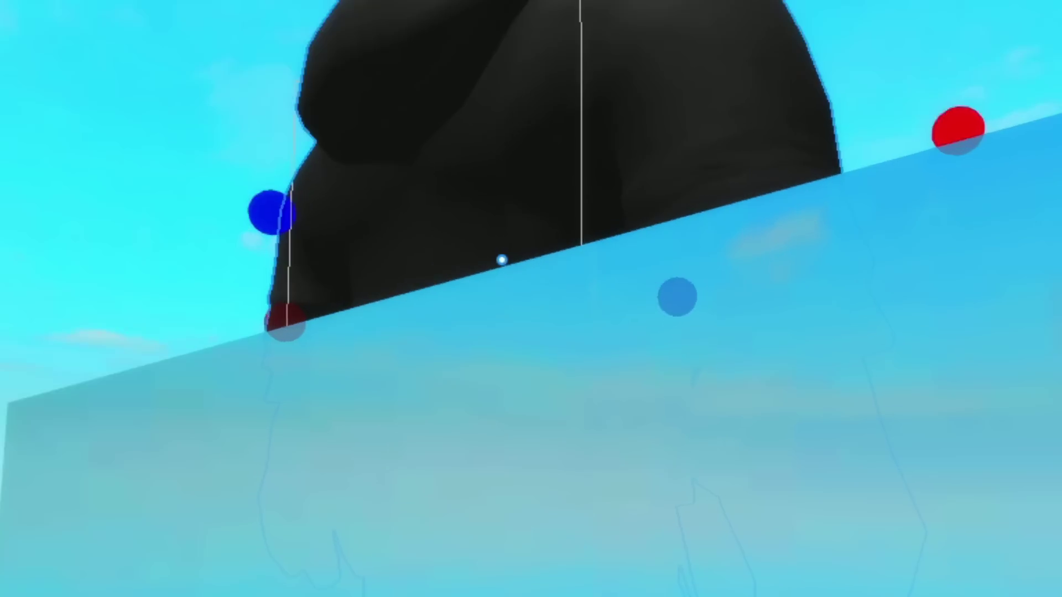
Move the giant character in the black jacket away from the pond to behind the rocky hill
key(ctrl+2)
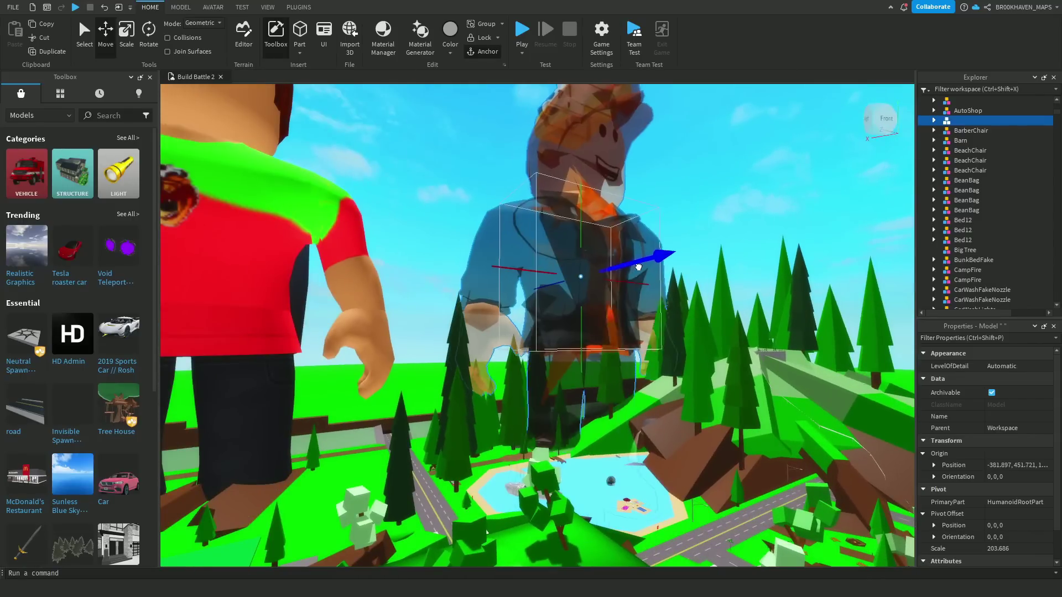
drag(608, 279, 767, 284)
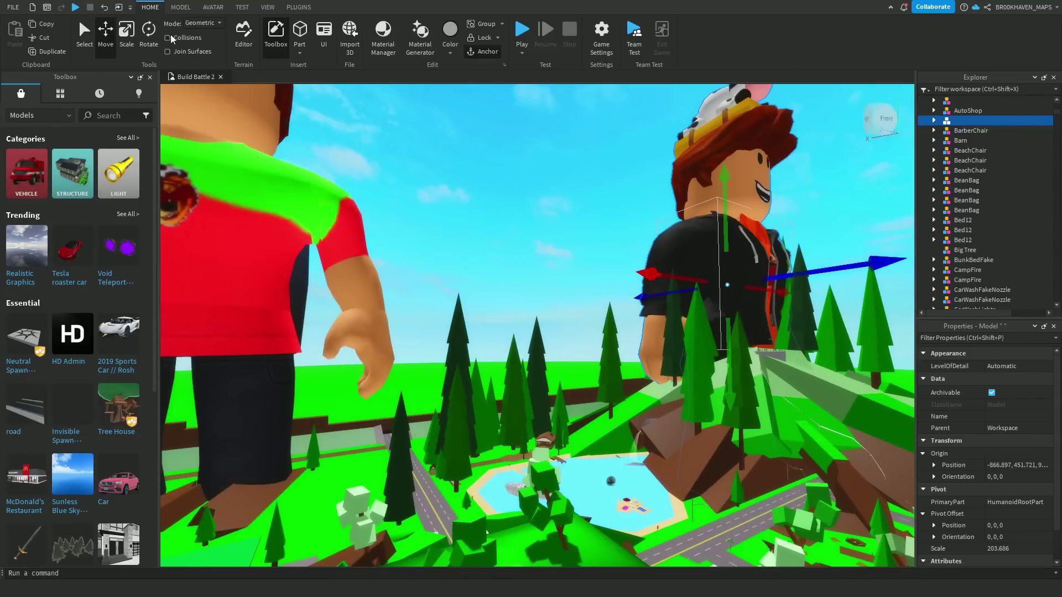
Rotate and reposition the giant character in the red and green shirt behind the solar panels
click(272, 315)
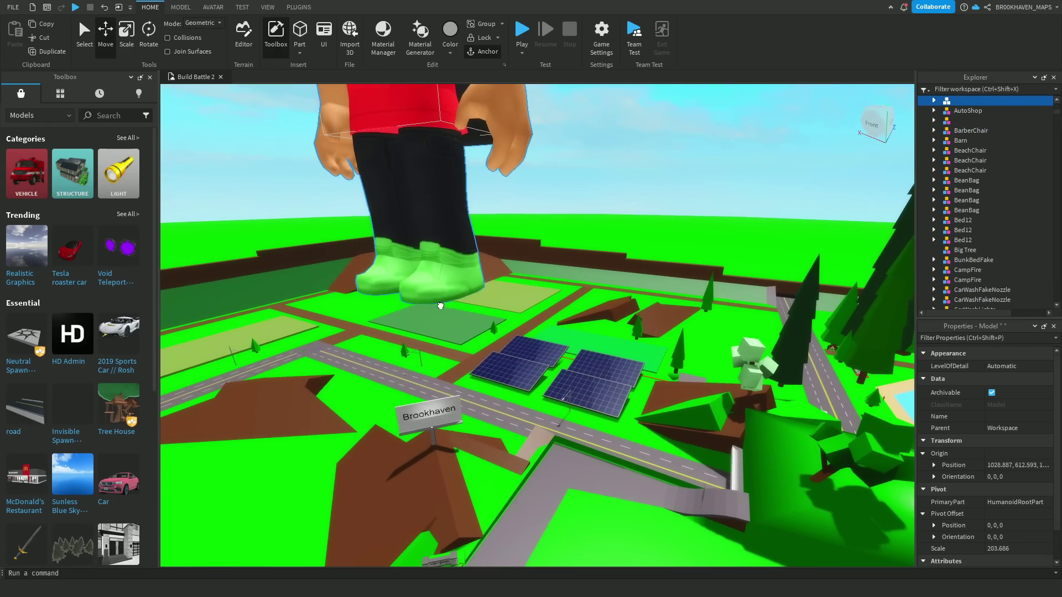
key(ctrl+4)
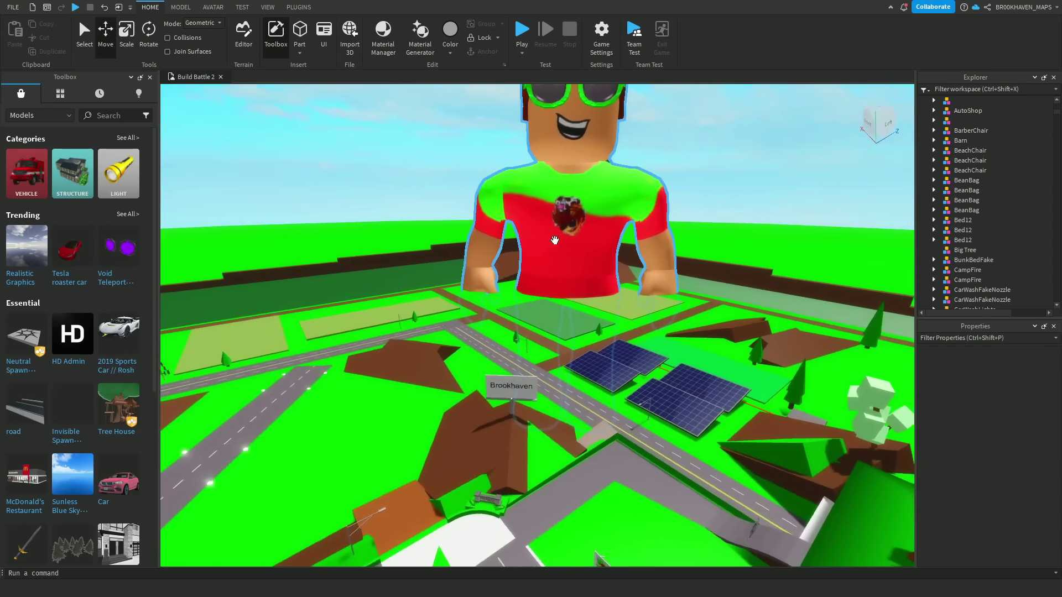
click(555, 241)
right_drag(555, 240, 565, 247)
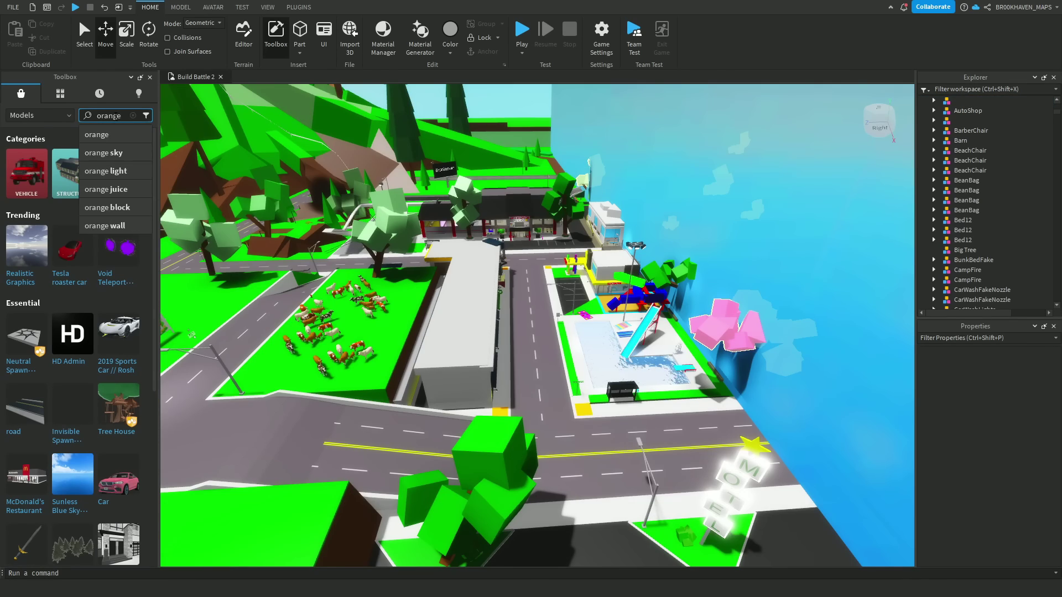
Search the Toolbox models for "orange" and insert the Orange FNF character in front of the daycare
key(Return)
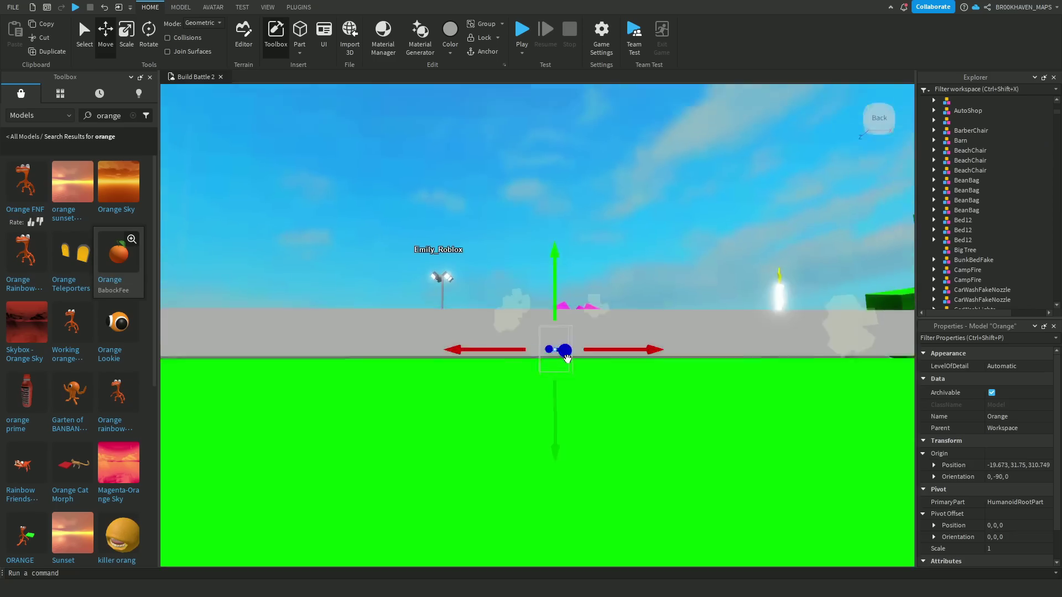
scroll(565, 360, up, 5)
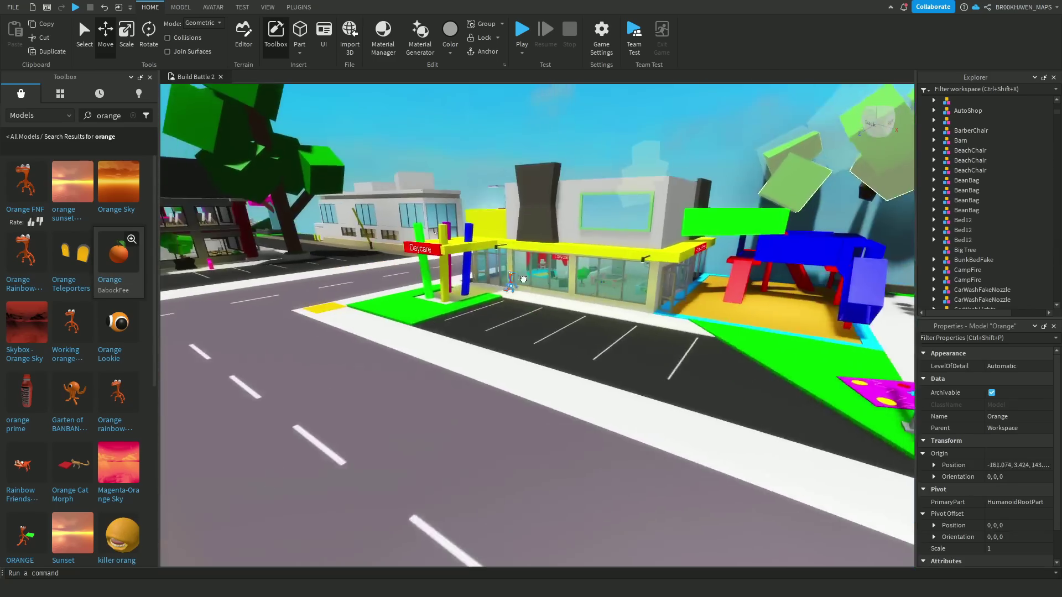
scroll(548, 287, up, 5)
Place rotated copies of the orange character around the daycare entrance and on its sign
drag(547, 288, 524, 474)
key(r)
key(r)
drag(528, 443, 436, 536)
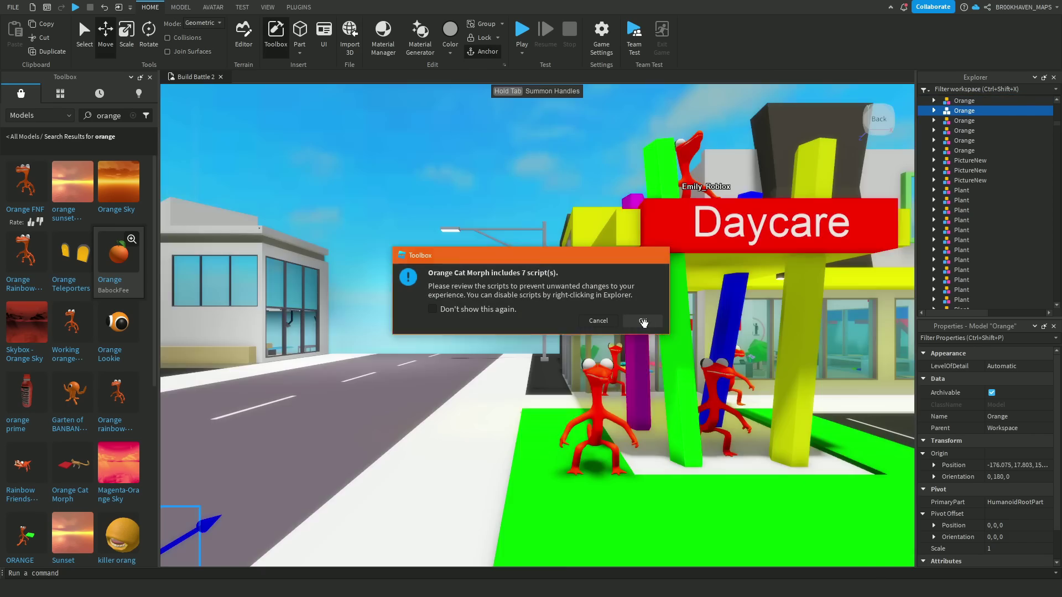
Insert the Orange Cat Morph and ORANGE MORPH models with their scripts on the street by the daycare
click(643, 321)
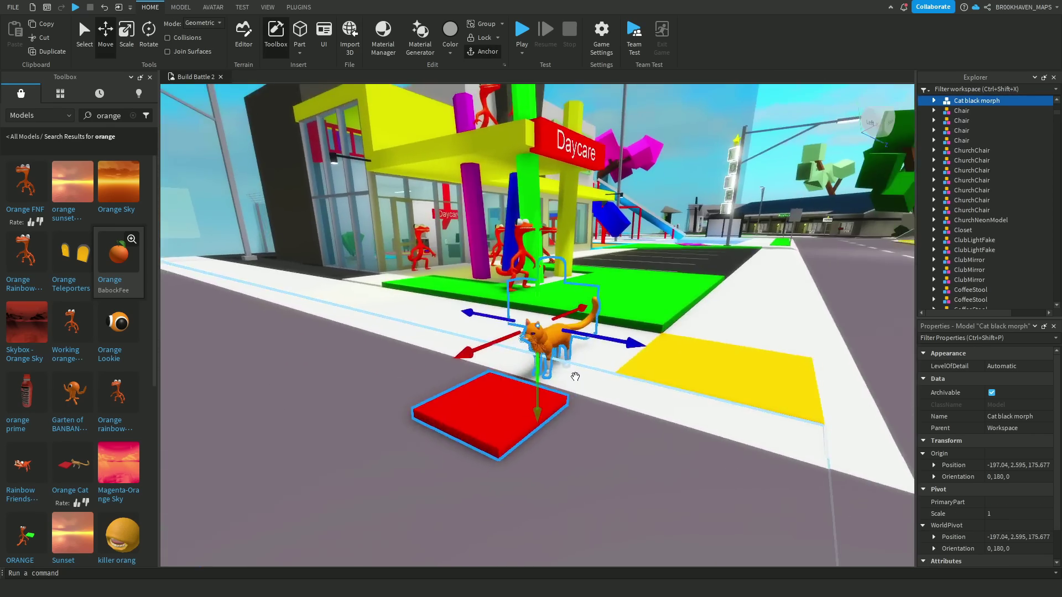
scroll(575, 377, up, 5)
scroll(575, 377, down, 8)
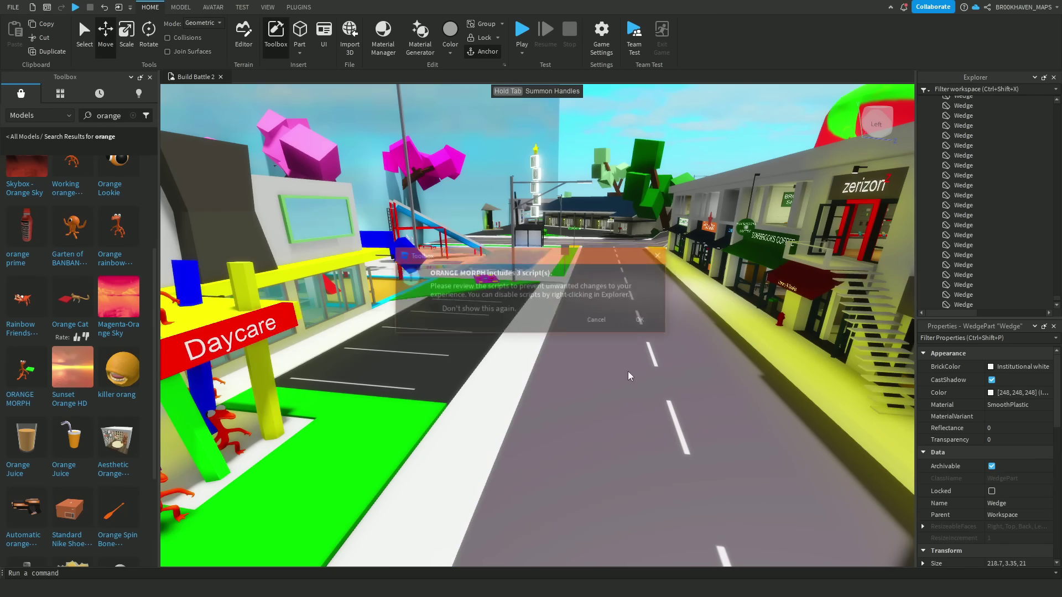
click(640, 321)
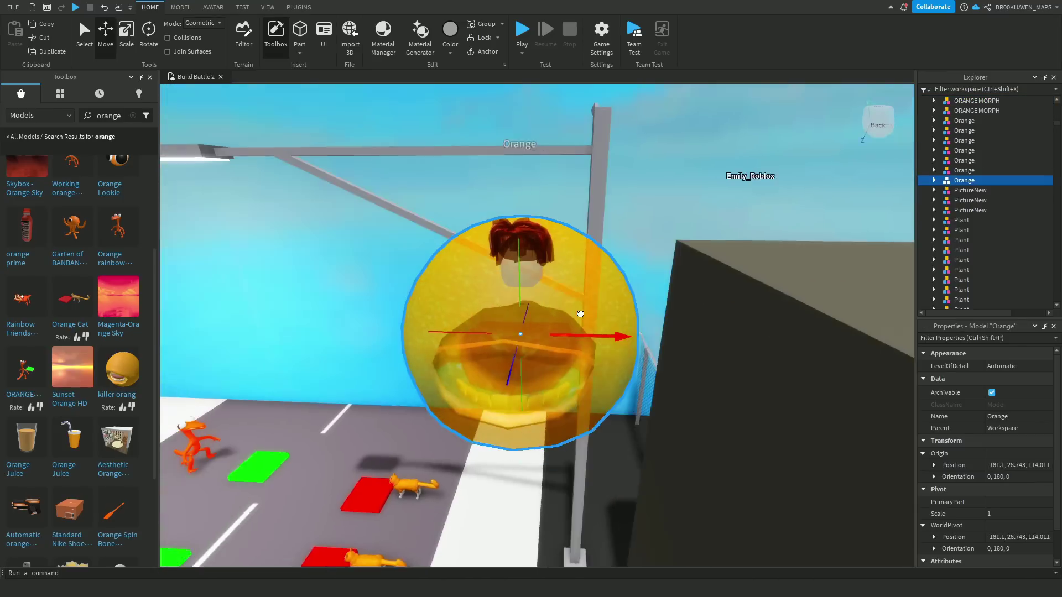
Scale the killer orange model up to about 4.68 and place it on the daycare roof
click(125, 51)
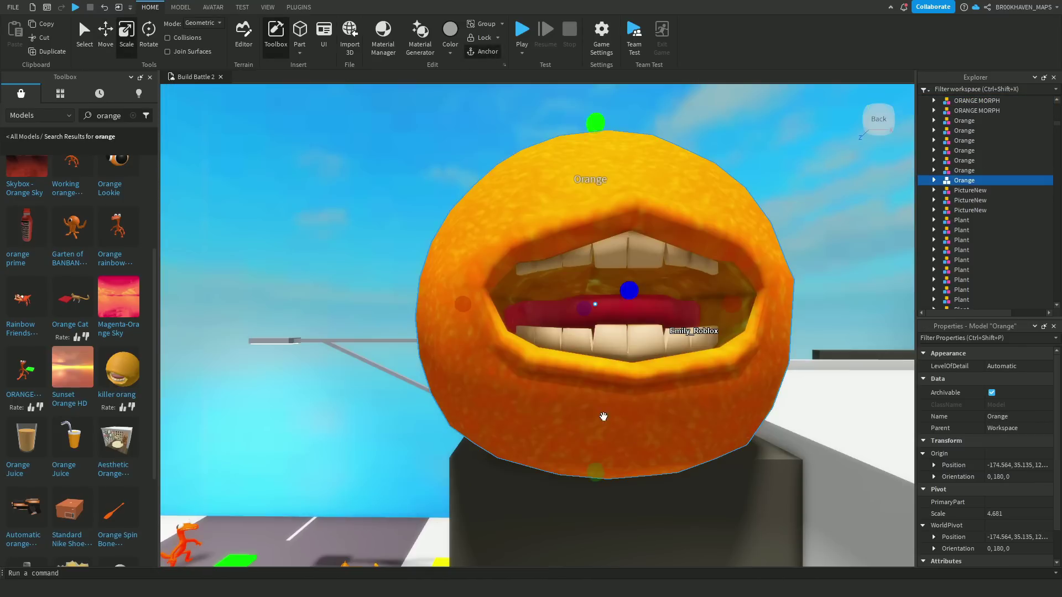
drag(390, 317, 640, 348)
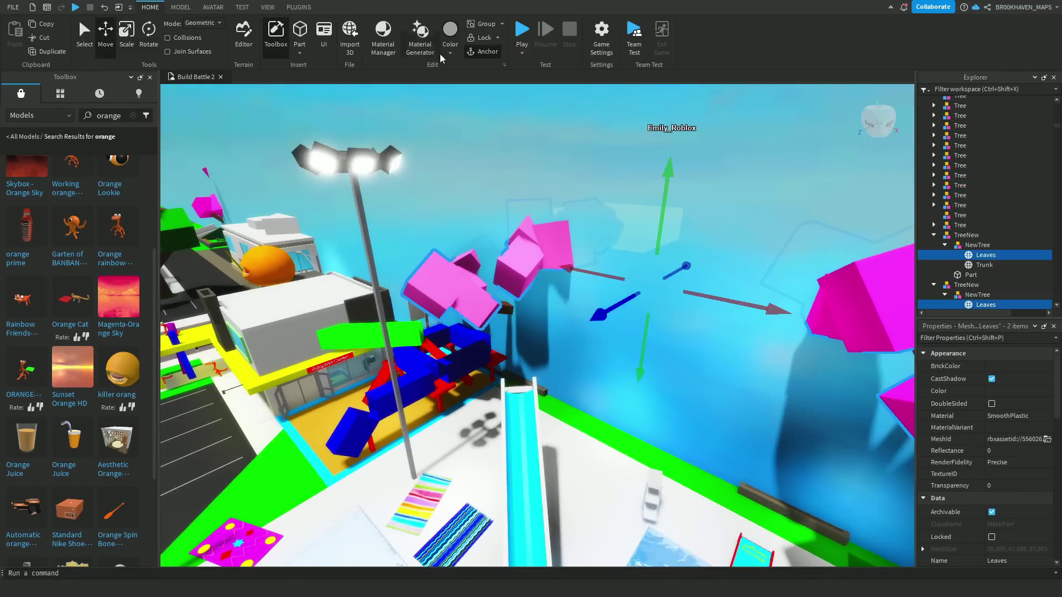
Color the selected pink tree leaves near the playground orange
click(449, 53)
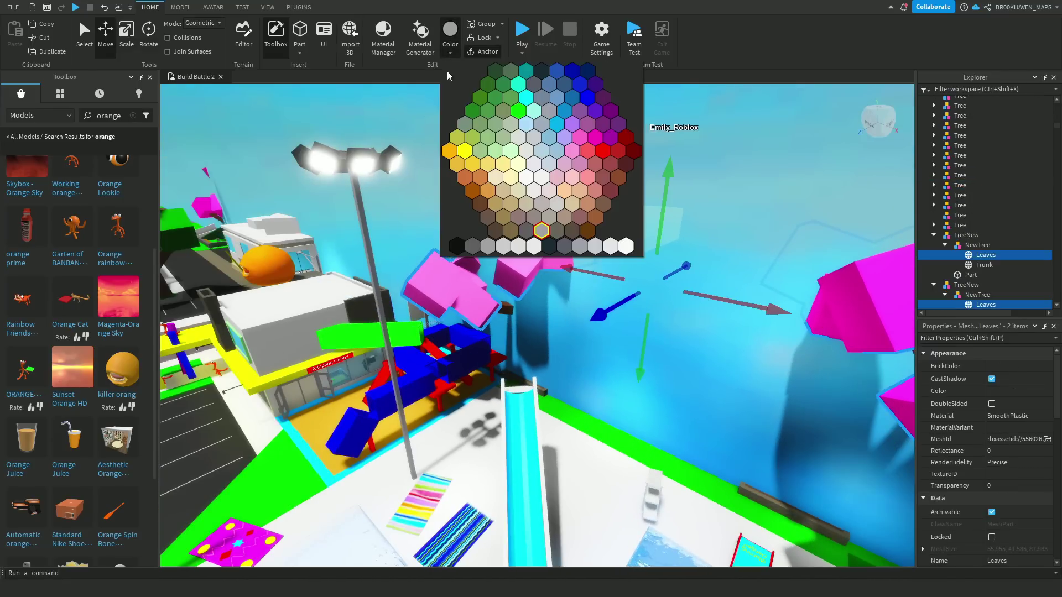
click(469, 165)
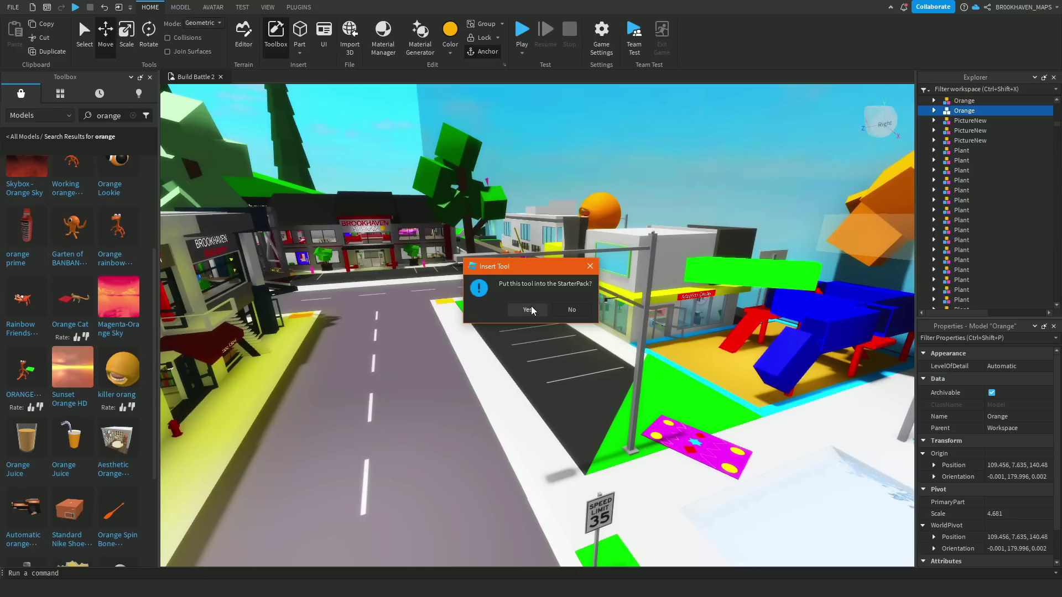
Add the Orange Juice tool to the StarterPack and position an orange juice glass model on the road
click(528, 310)
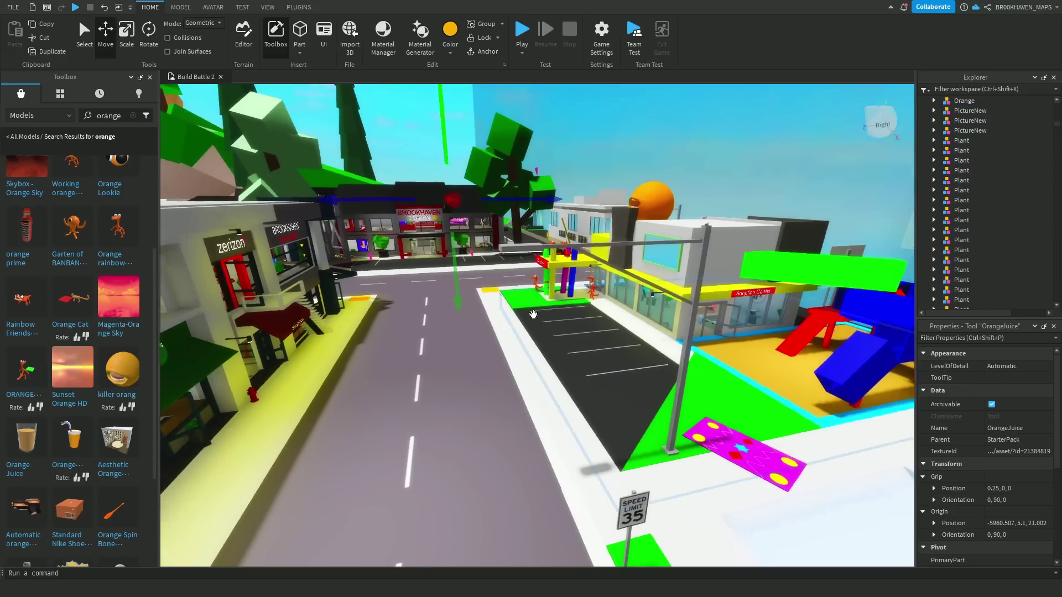
click(106, 465)
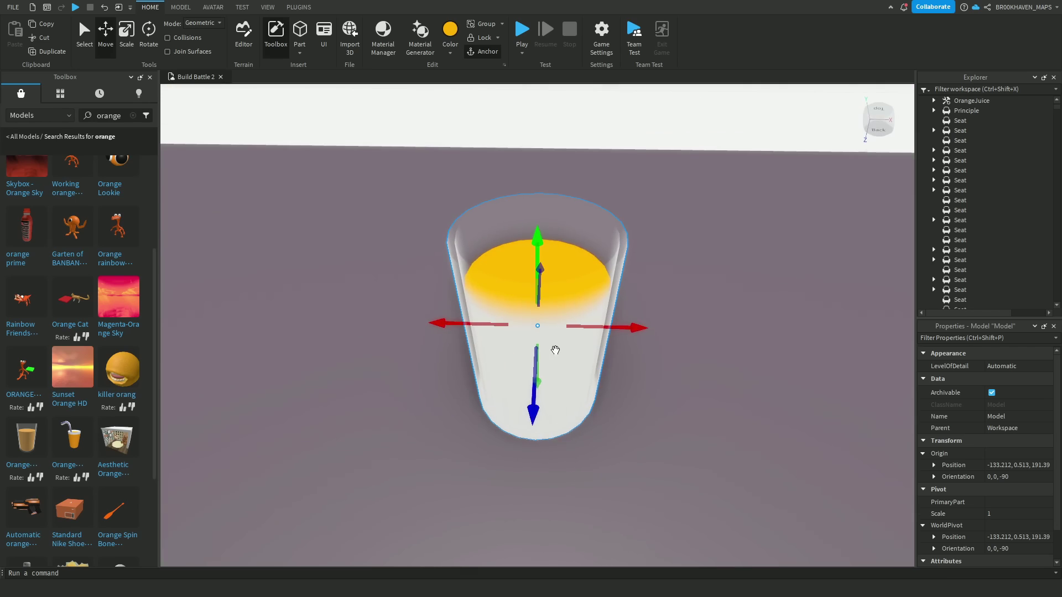
drag(604, 327, 563, 426)
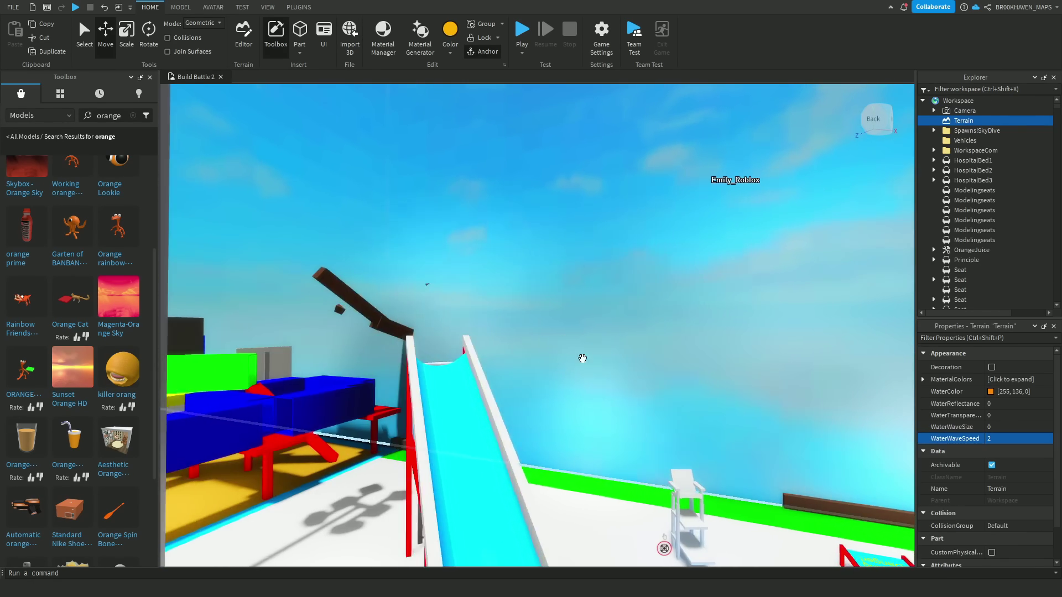
Examine the orange pool water, the slide and the surrounding streets from several angles
key(w)
key(a)
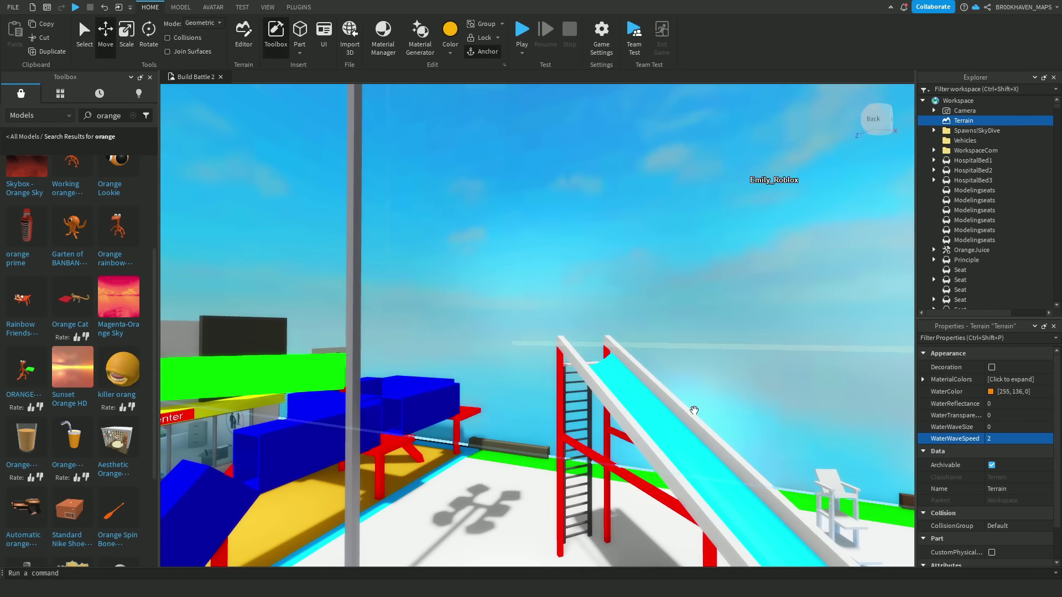
right_drag(695, 411, 588, 431)
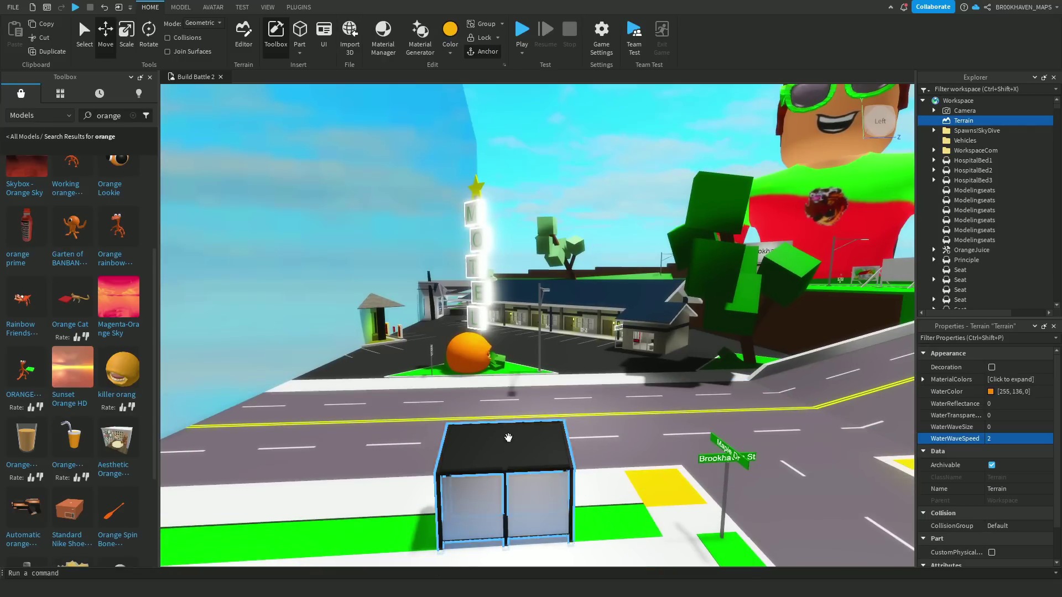
key(s)
right_drag(603, 302, 316, 265)
right_drag(600, 440, 581, 409)
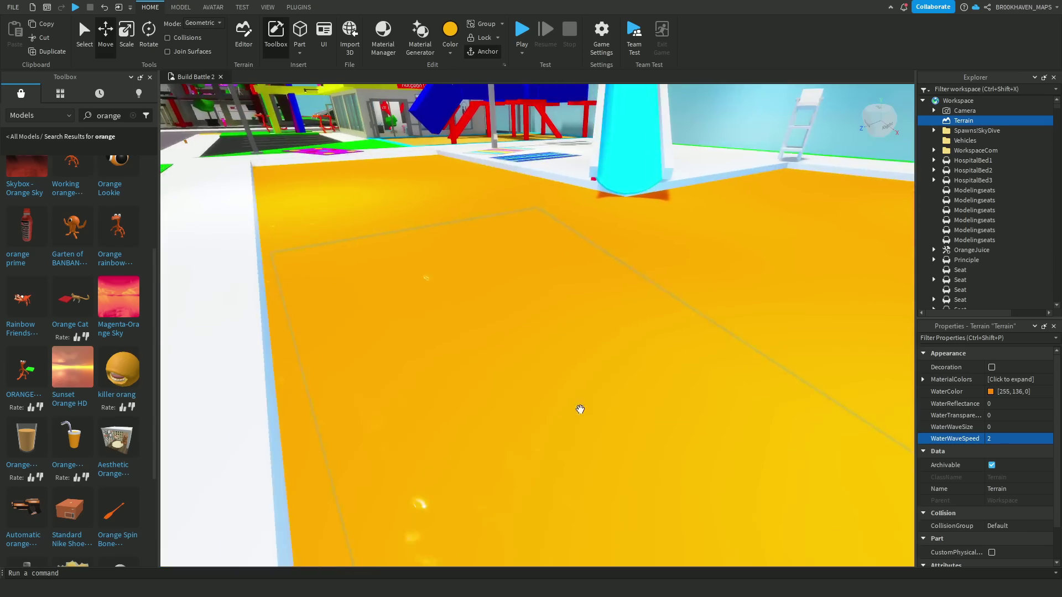
key(s)
right_drag(652, 416, 347, 363)
key(s)
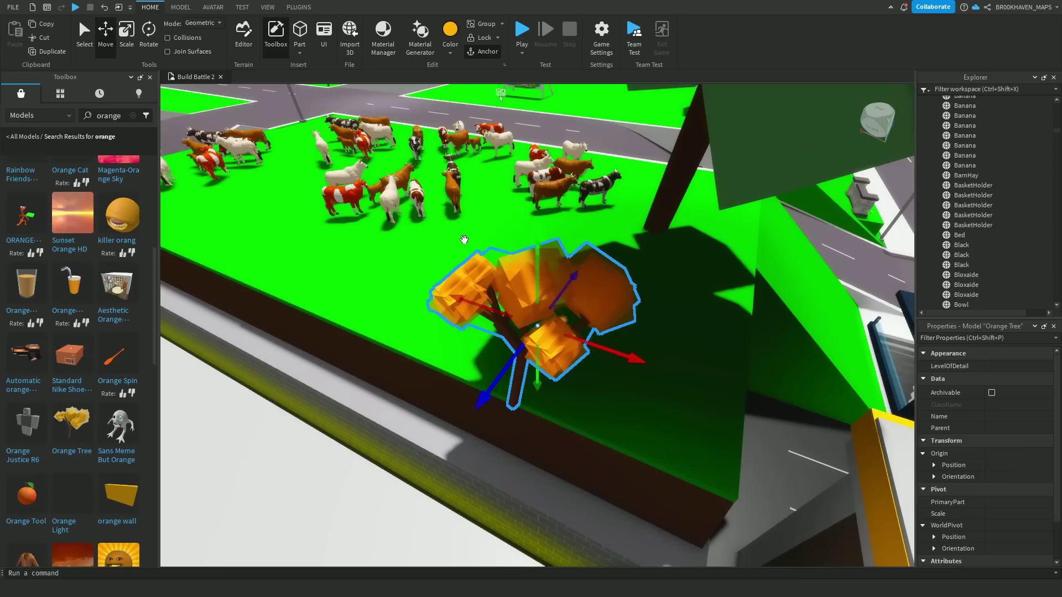
Place Orange Tree models near the cows and position duplicated Orange Leaves on the grass
scroll(549, 335, up, 5)
drag(564, 396, 582, 402)
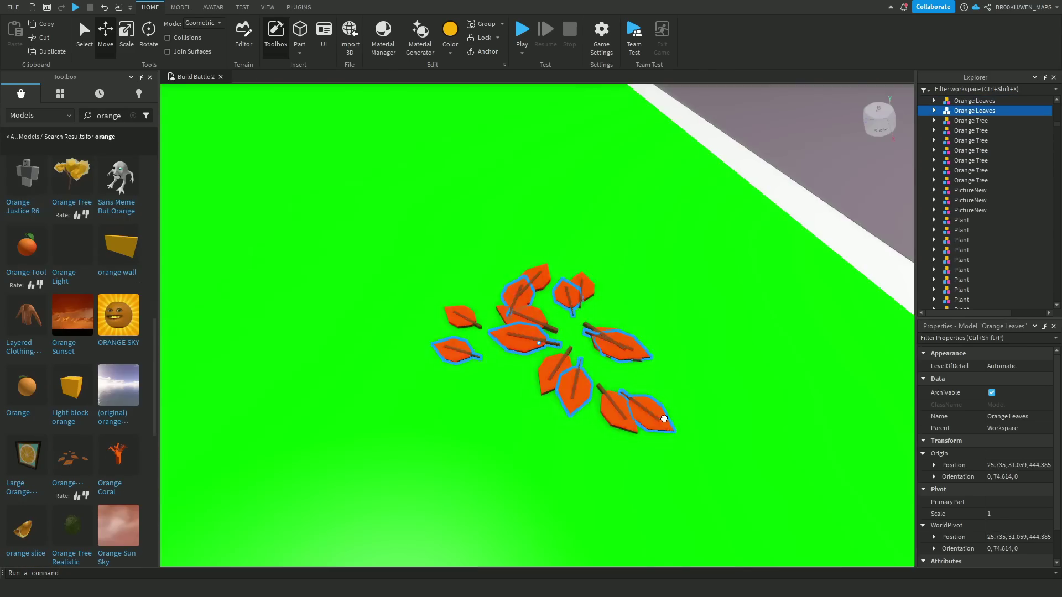
Spread more duplicated Orange Leaves over the grass and color the green tree leaves around the cow field orange
drag(664, 419, 602, 377)
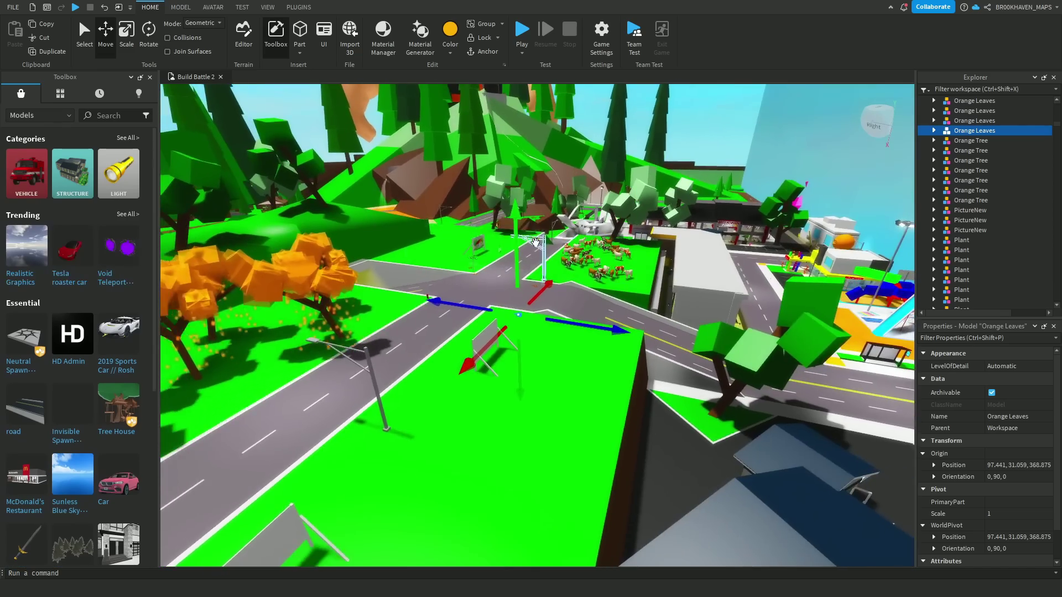
scroll(588, 162, down, 5)
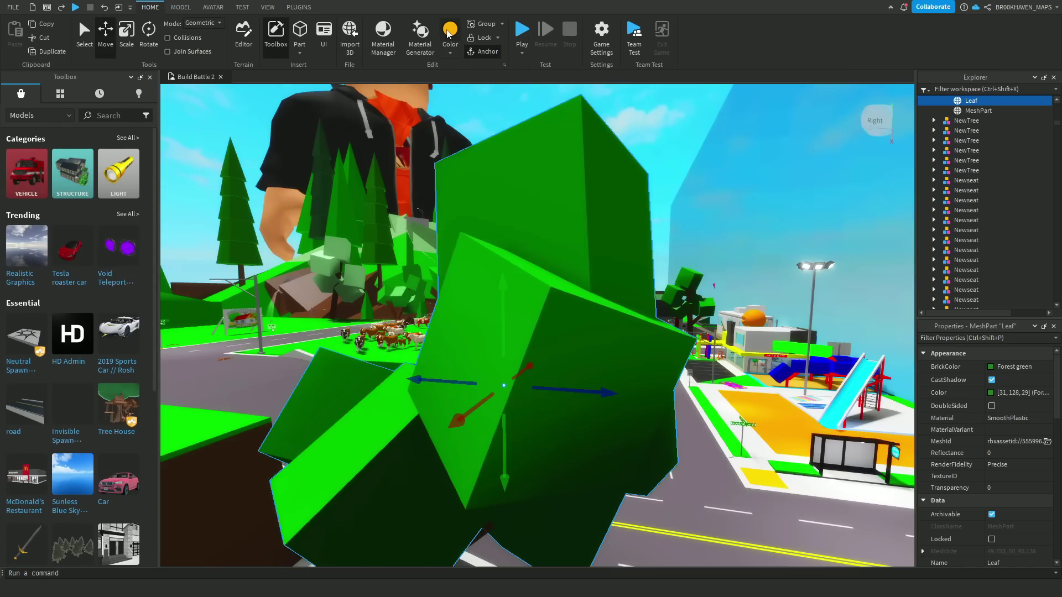
middle_drag(497, 277, 585, 266)
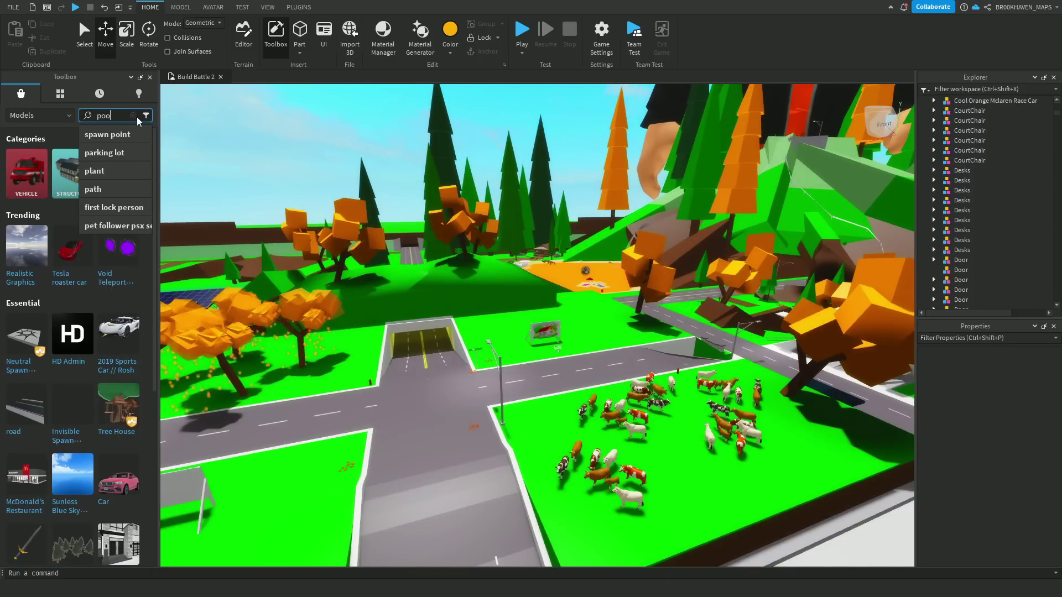
Scatter Poop models on the white roof and add a Missing Poop Poster there, turned around and enlarged
key(Return)
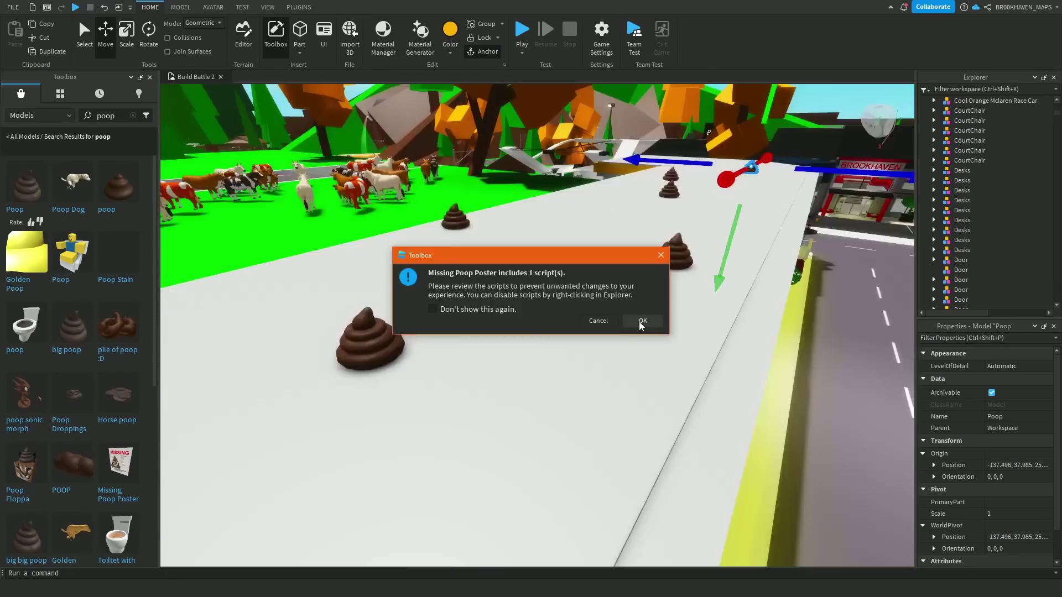
click(635, 320)
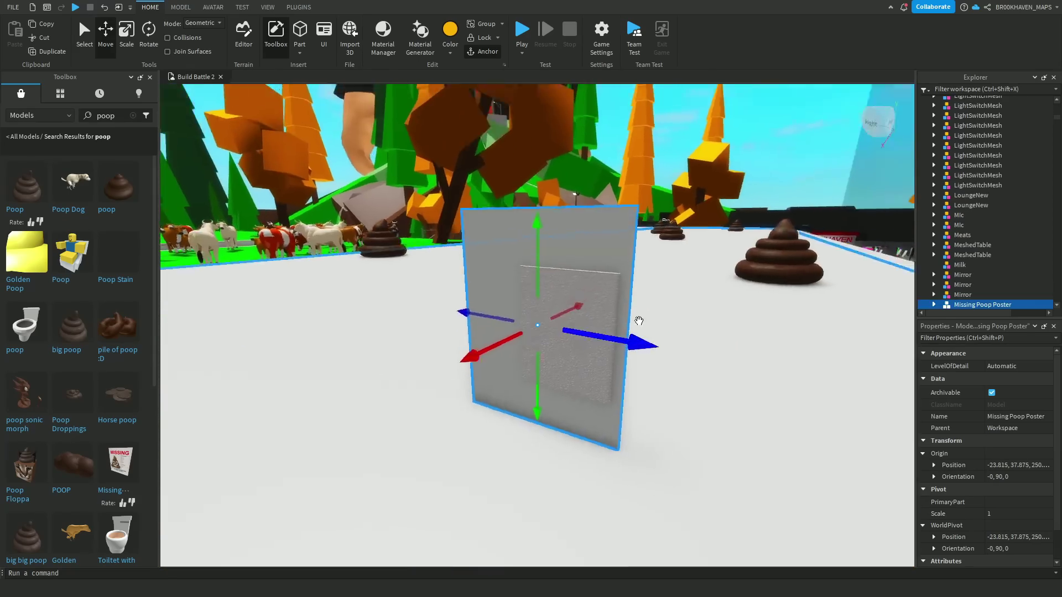
key(w)
key(ctrl+r)
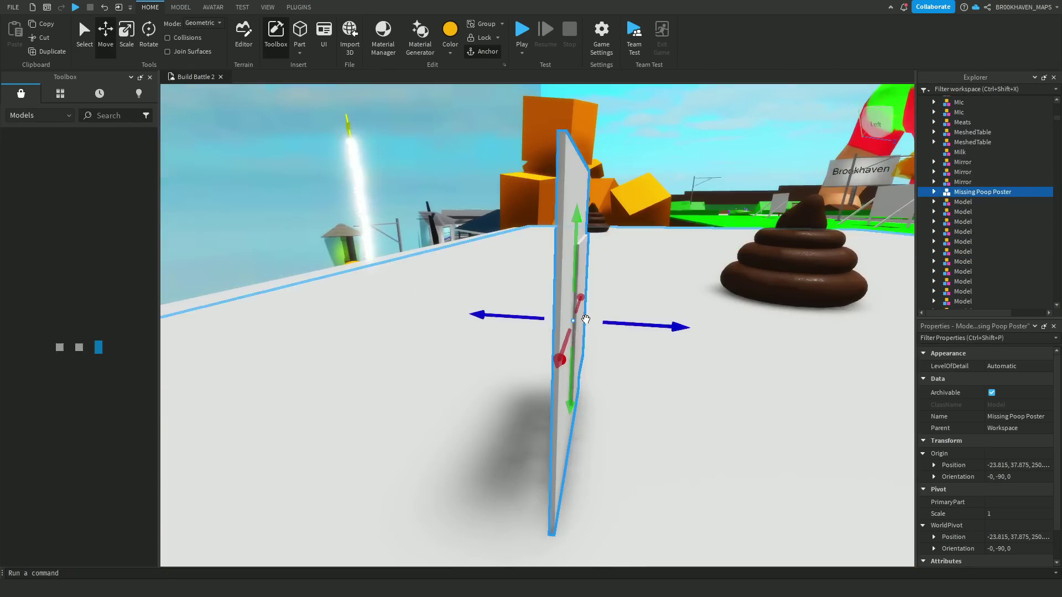
click(126, 37)
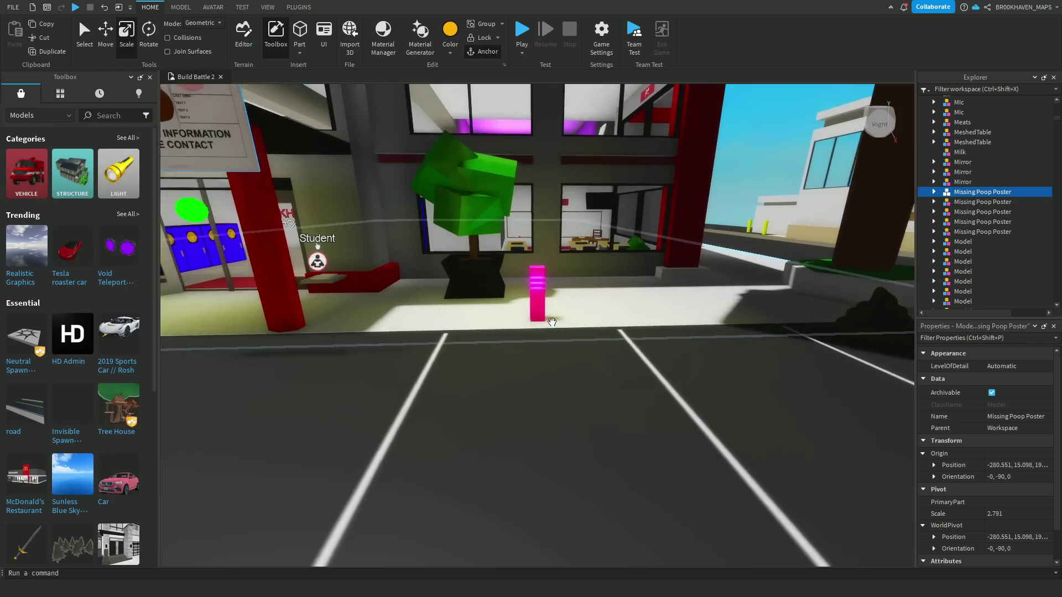
Recolor the pink sidewalk lights outside the building with the red pillars Deep orange
click(533, 291)
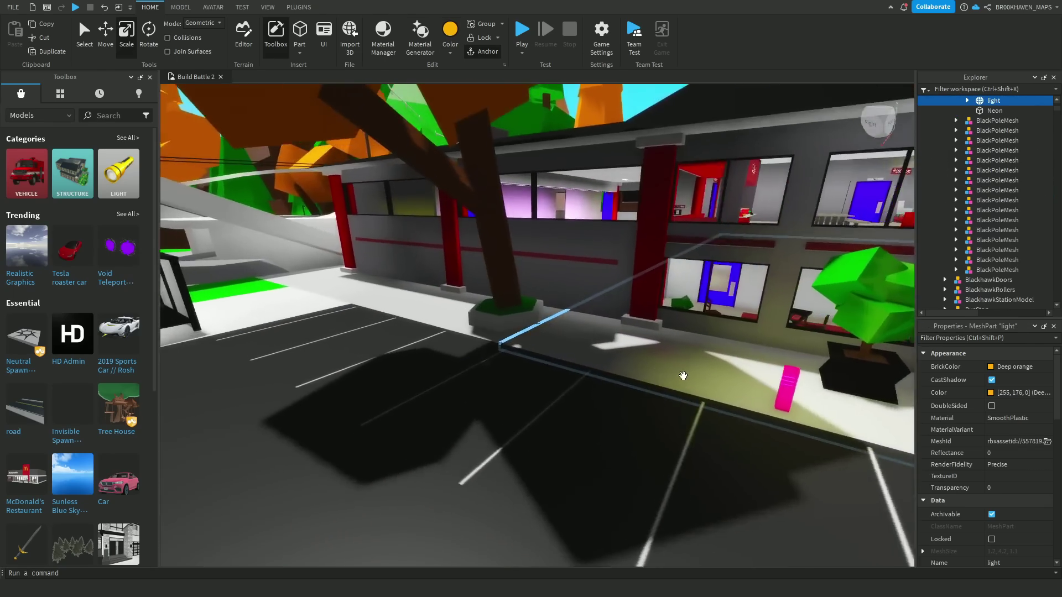
right_drag(683, 375, 708, 421)
click(708, 450)
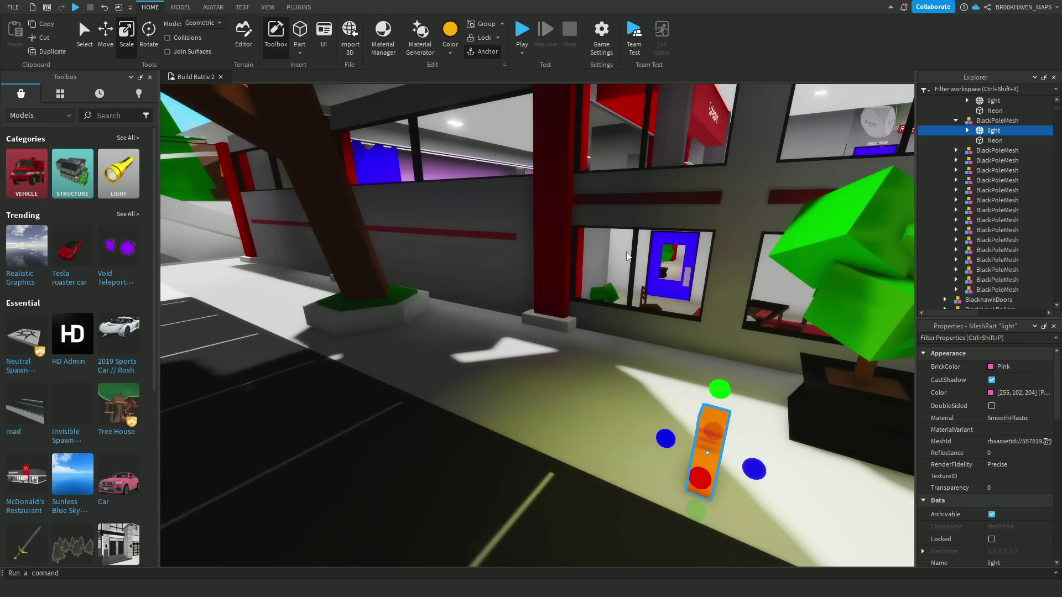
right_drag(627, 256, 706, 372)
scroll(706, 372, up, 3)
scroll(706, 372, down, 6)
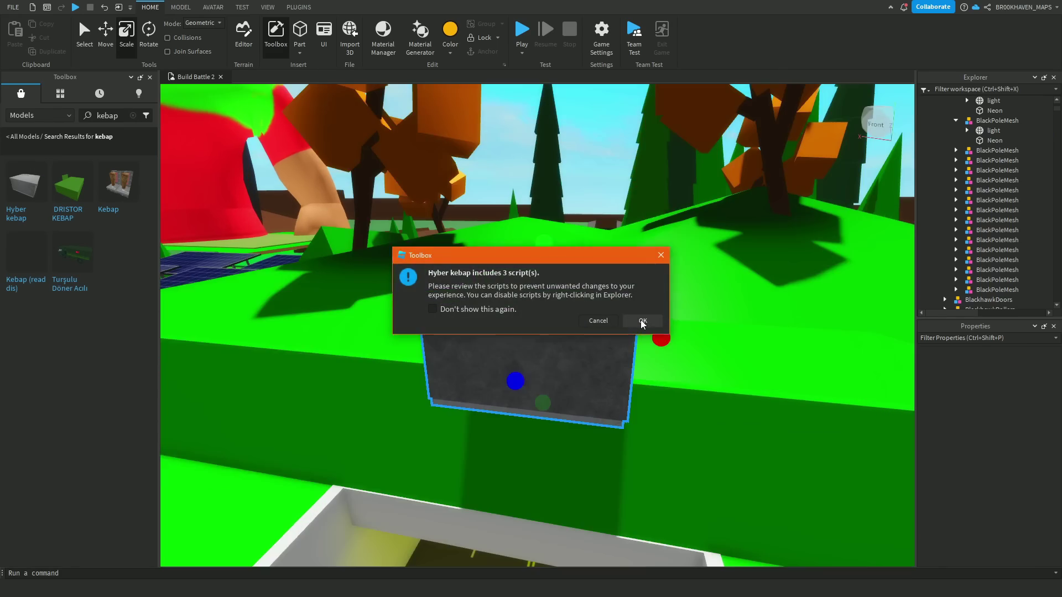
Insert the Hyber kebap model with its scripts and place it on the grass beside the road, oriented 0, 90, 0
click(641, 321)
scroll(573, 316, down, 3)
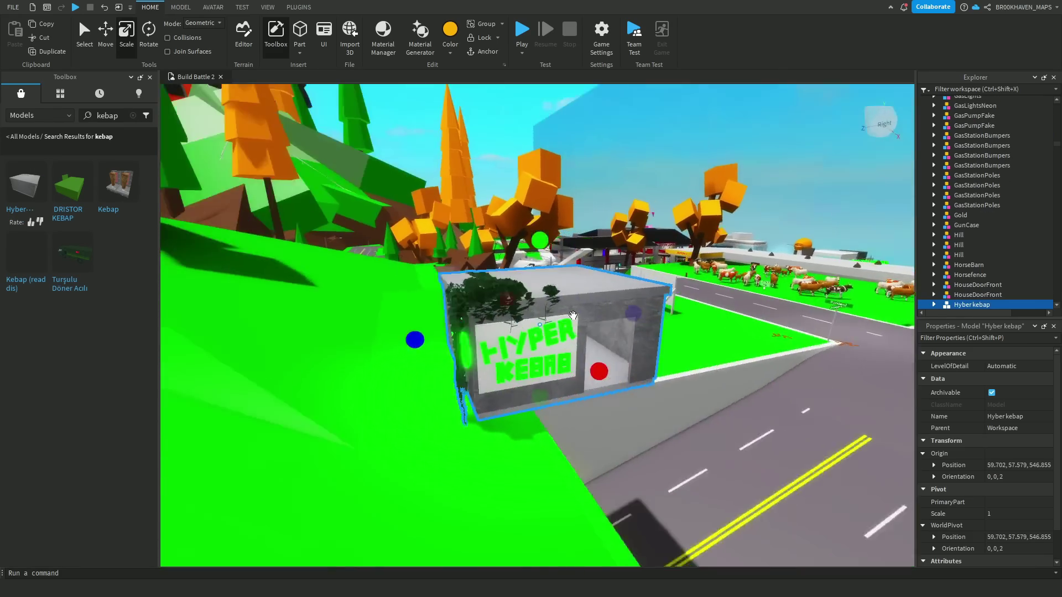
scroll(570, 310, up, 10)
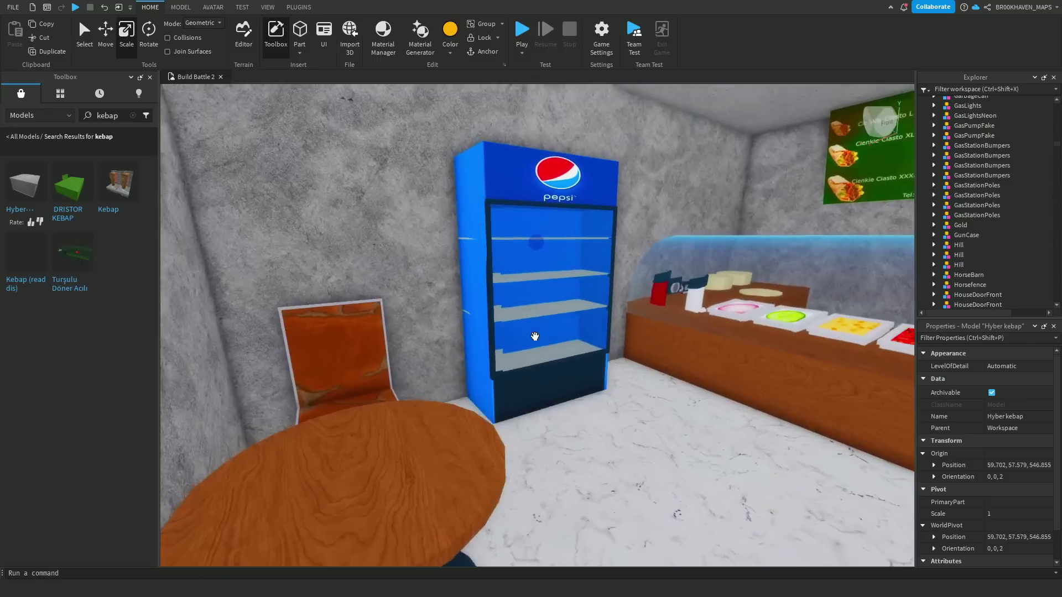
right_drag(534, 337, 535, 335)
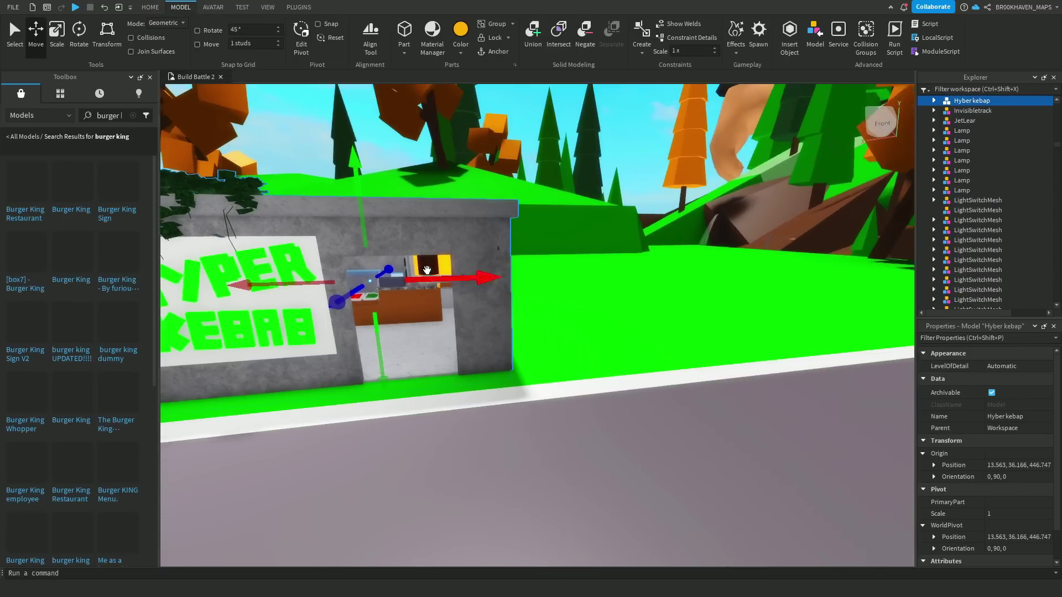
Insert the Burger King restaurant and the Burger King Sign and position them on the dark parking lot
right_drag(426, 270, 380, 307)
click(88, 197)
click(641, 321)
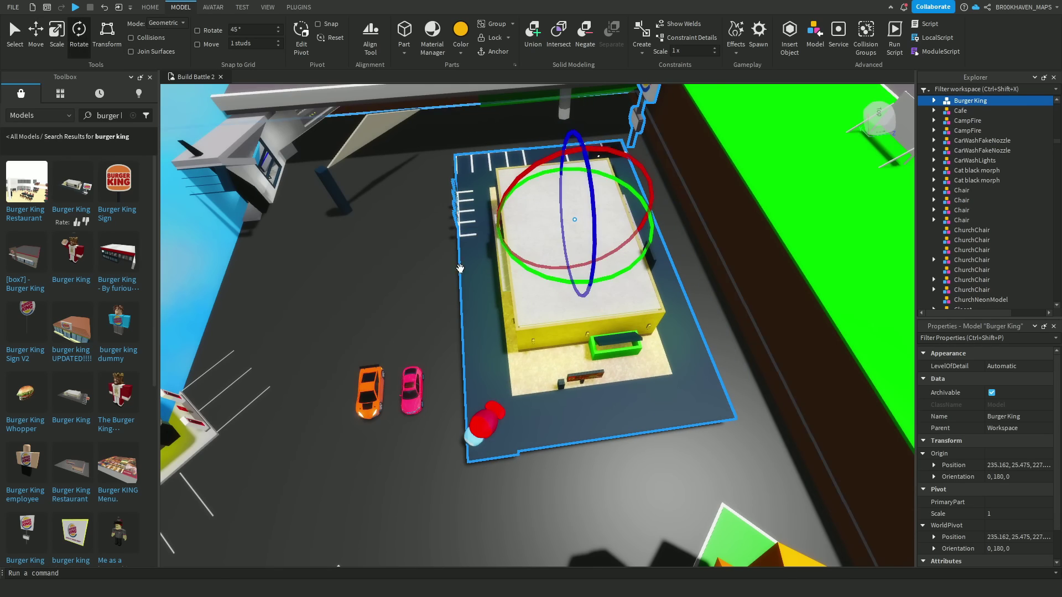
key(ctrl+2)
click(118, 183)
drag(537, 190, 616, 366)
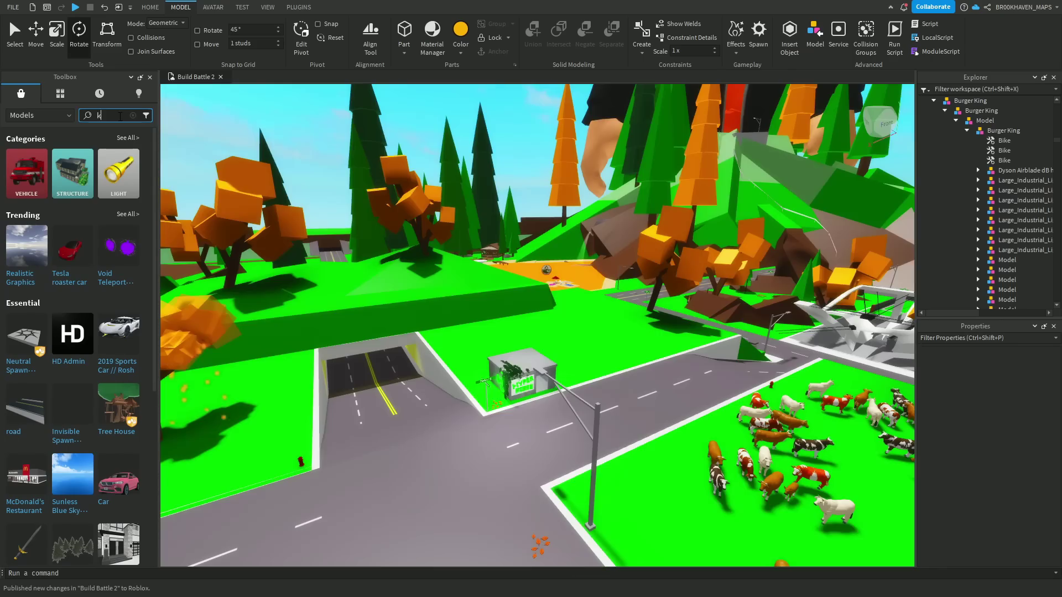
Search the models for kfc, add the KFC restaurant, and search for a donut store
click(110, 115)
text(kfc)
key(Return)
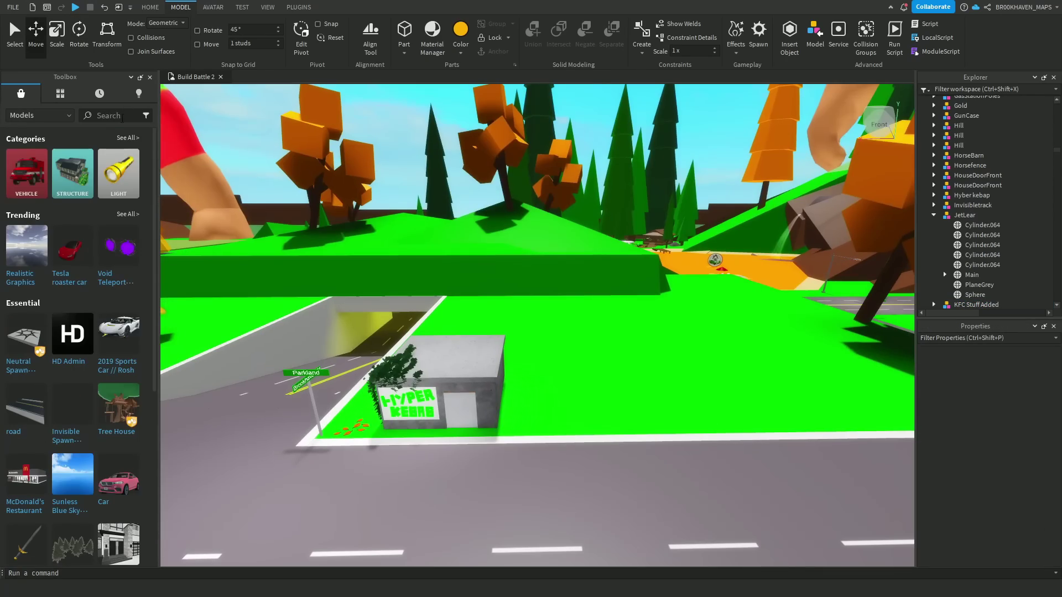
click(111, 115)
text(donu)
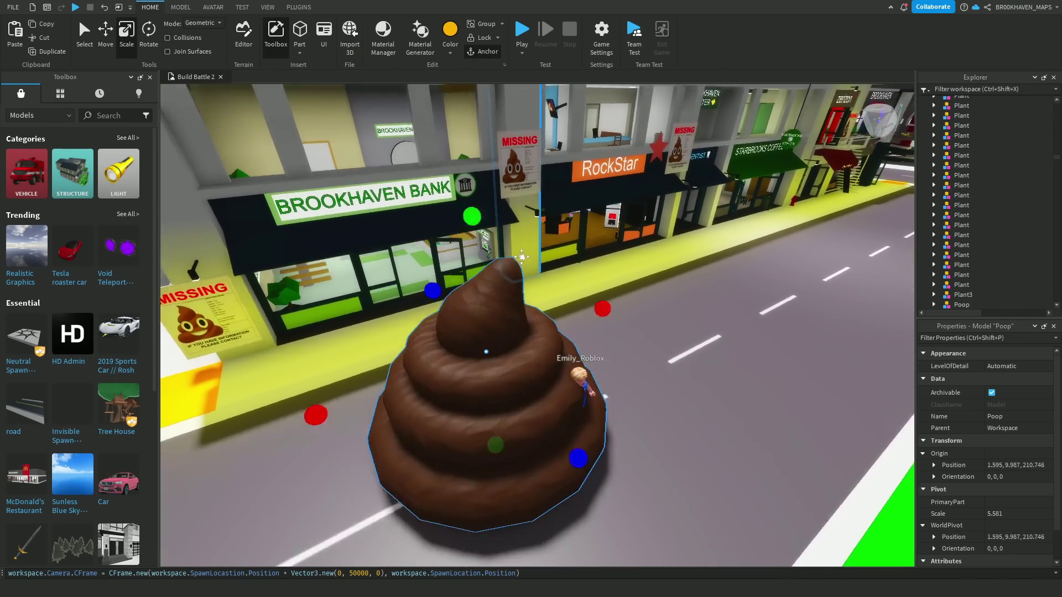
Put up missing posters and a giant Poop by Brookhaven Bank, and line up walking NPC characters on the road
click(461, 234)
key(ctrl+4)
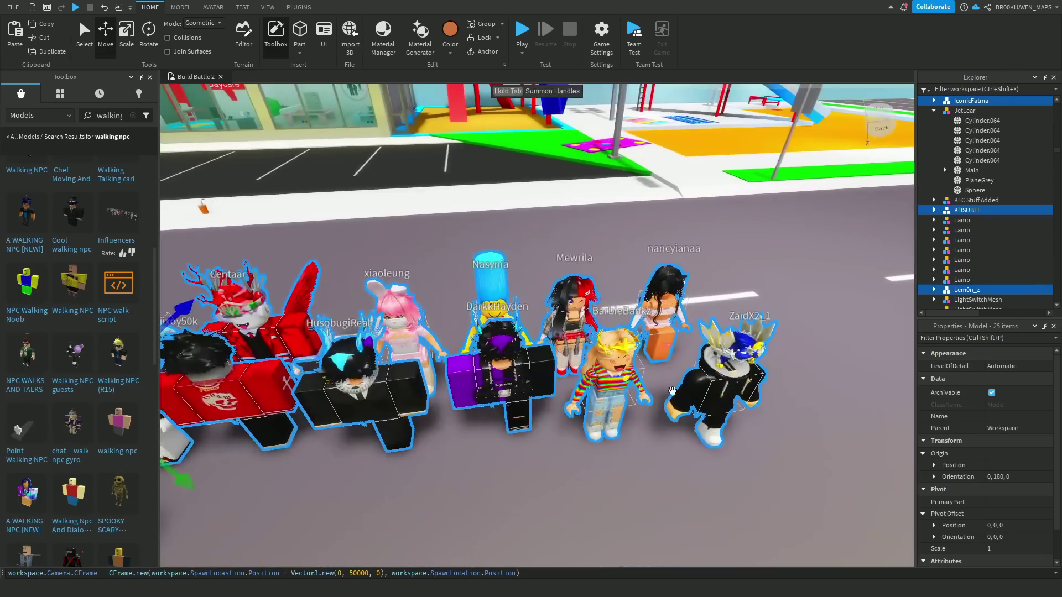
right_drag(672, 390, 249, 259)
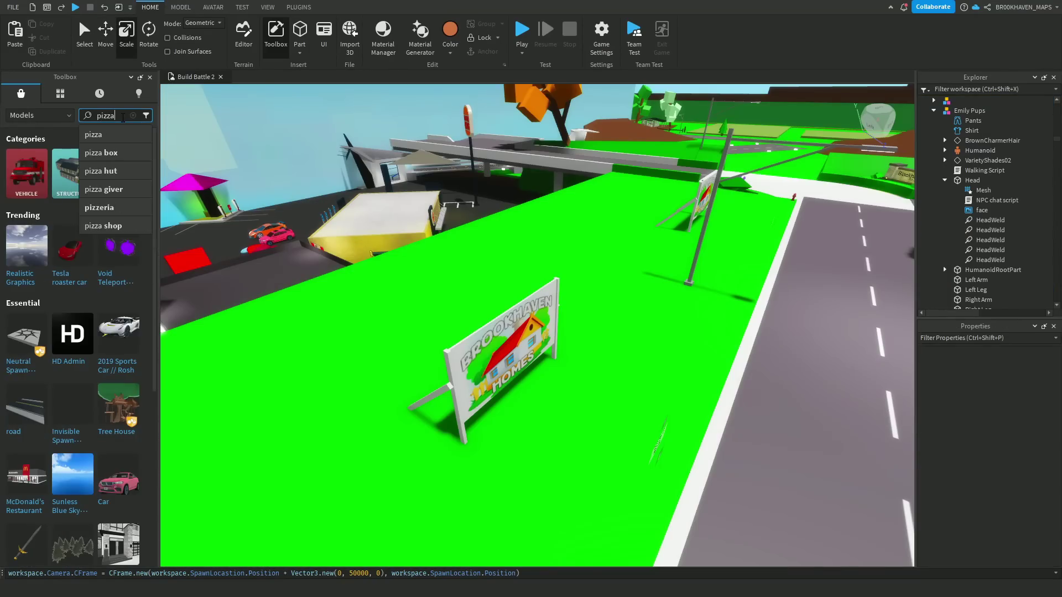
Search the models for pizza and place Dodo's pizza Restaurant on the grass strip beside the road
key(Return)
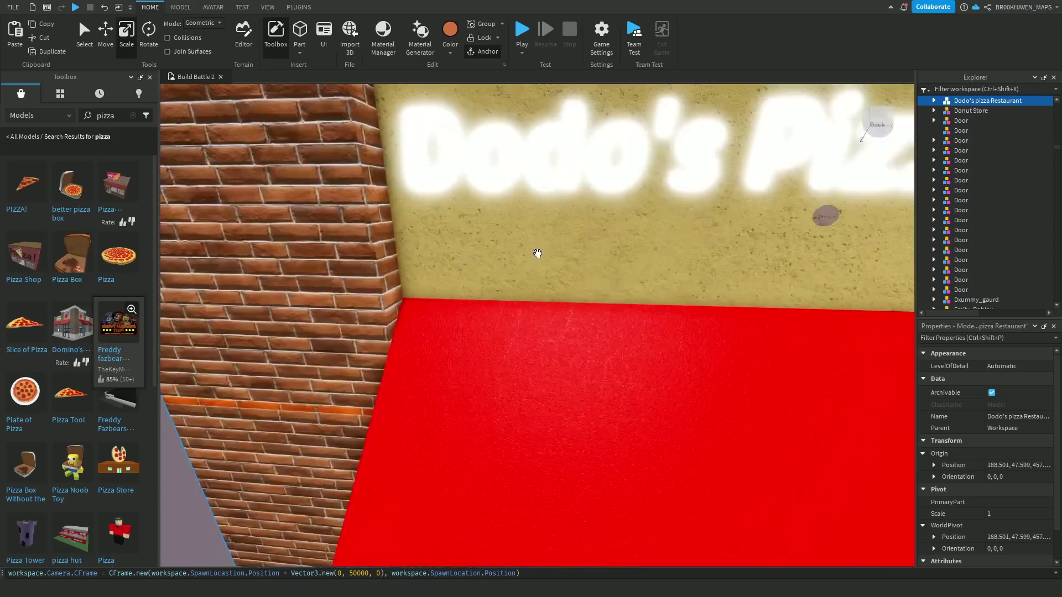
scroll(553, 249, down, 5)
right_drag(564, 246, 636, 249)
click(133, 115)
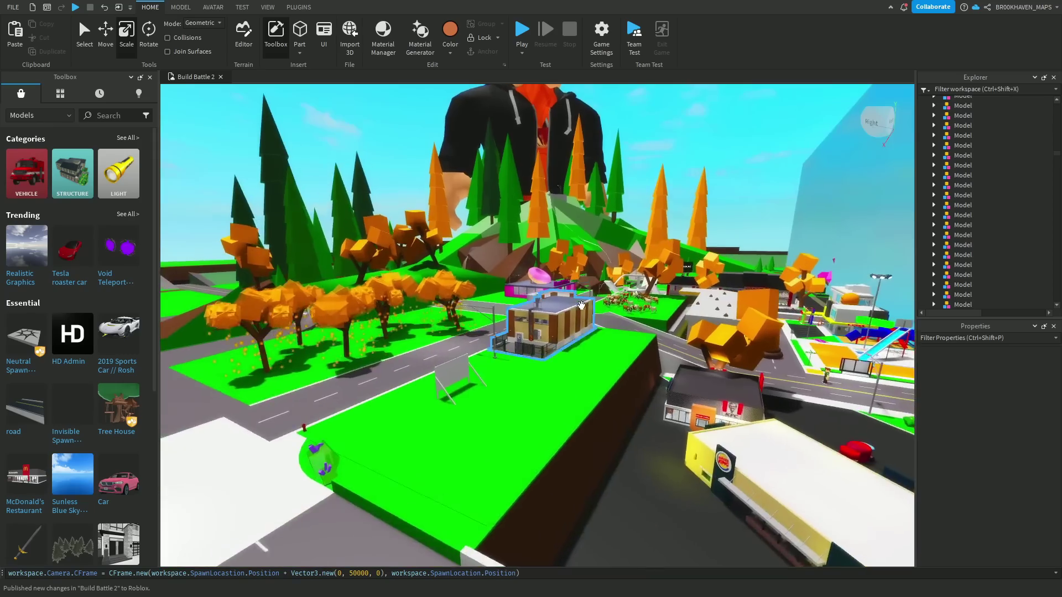
Look over the orange trees, restaurants, motel lot and giant Poop street of the decorated map
key(d)
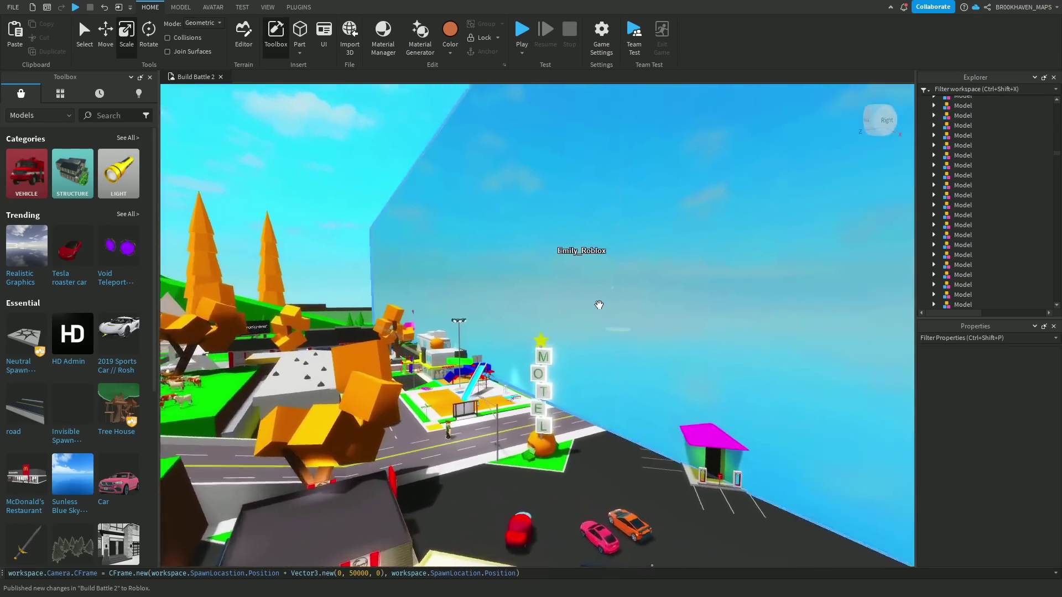
key(w)
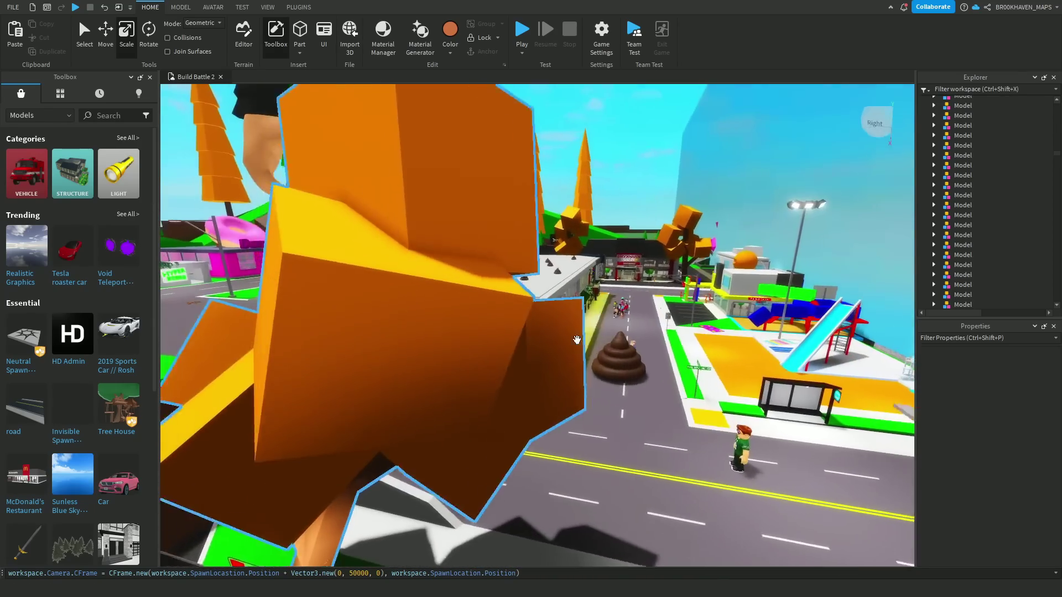
key(s)
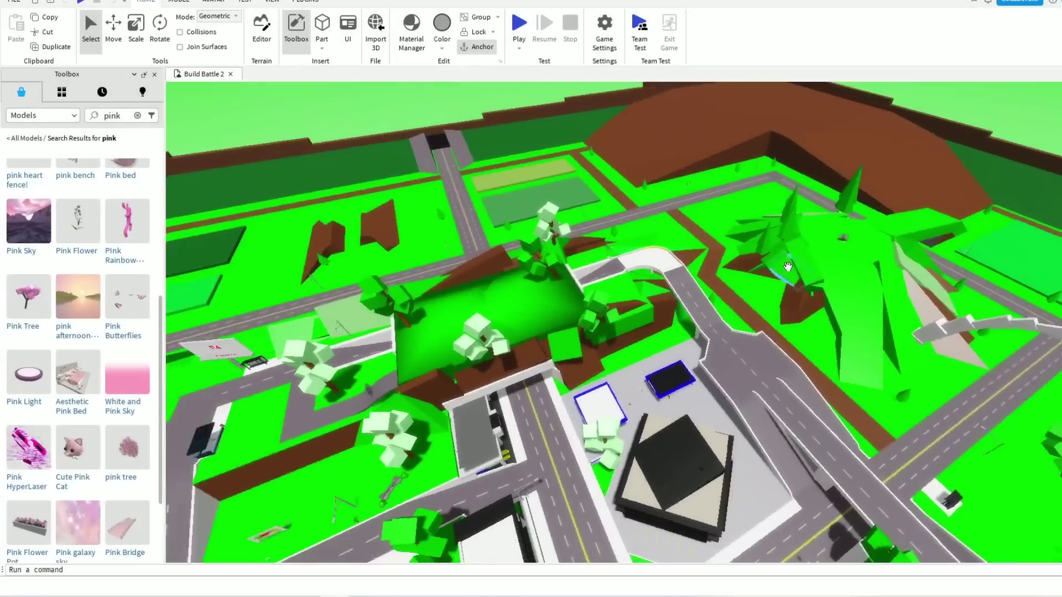
Survey the undecorated green map from above, covering the hills, the main streets and the fountain plaza
key(w)
right_drag(789, 266, 788, 266)
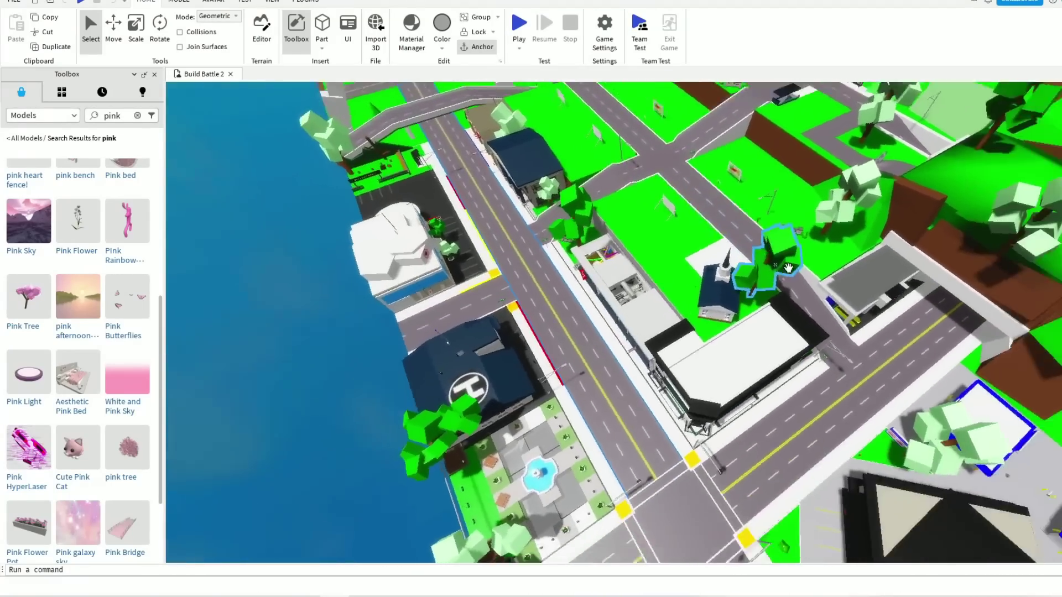
right_drag(788, 267, 787, 267)
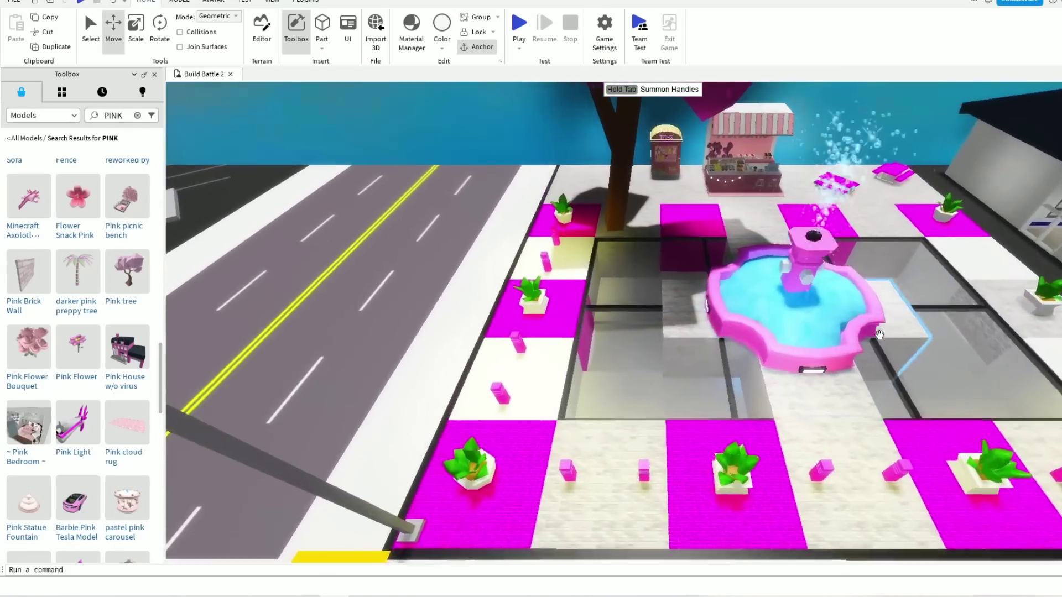
Examine the pink fountain plaza, the Welcome bakery stall and the TOYS claw machine up close
key(a)
right_drag(880, 335, 879, 335)
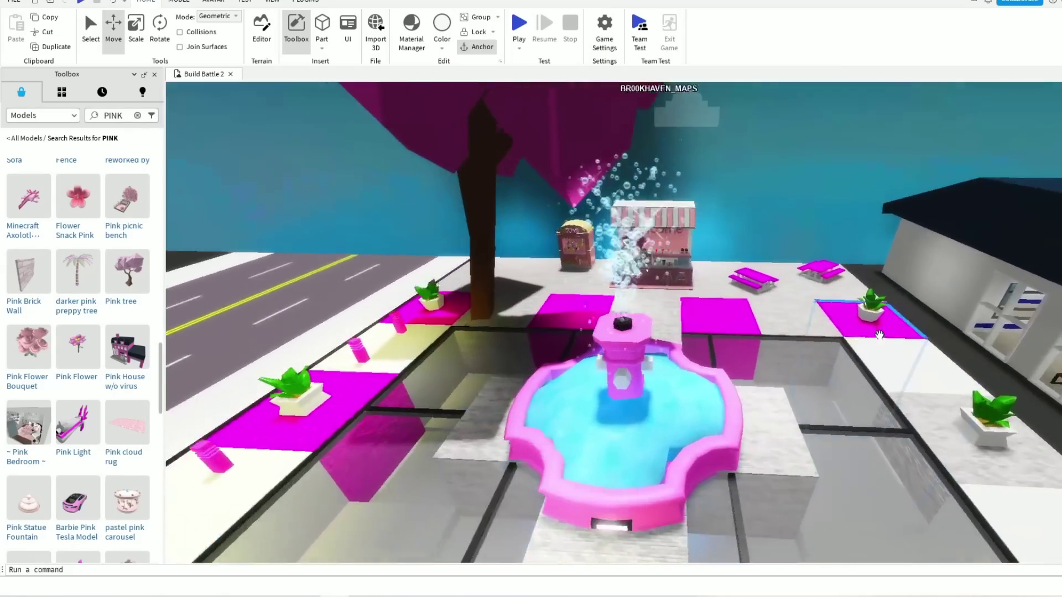
key(w)
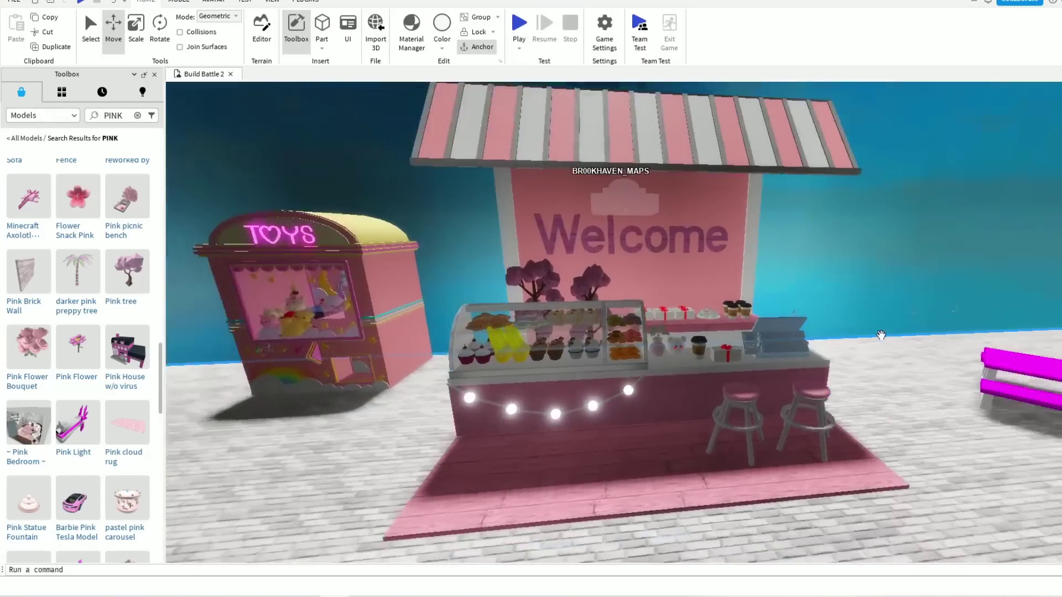
key(w)
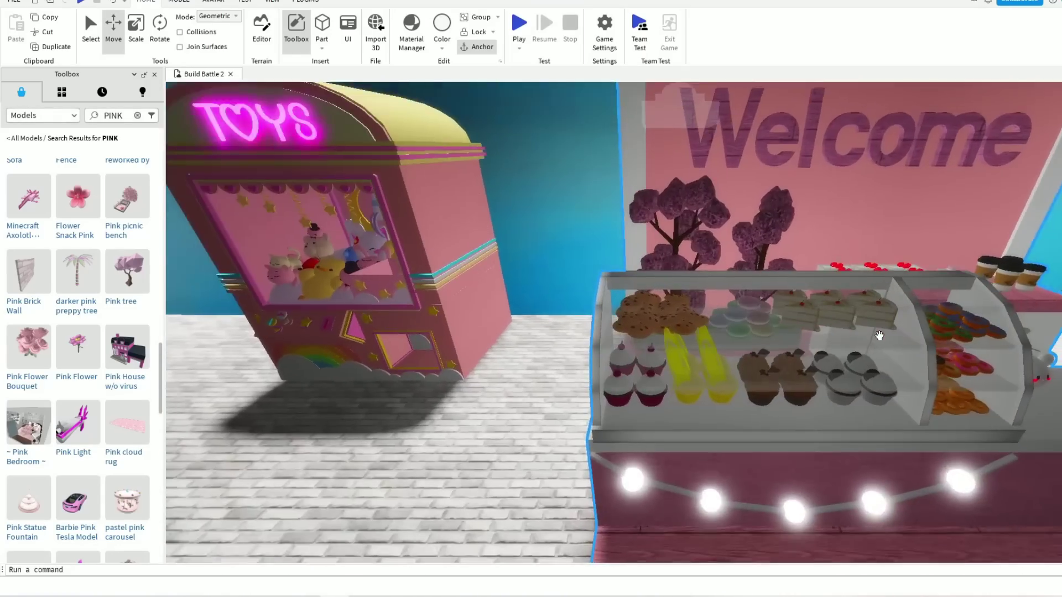
key(d)
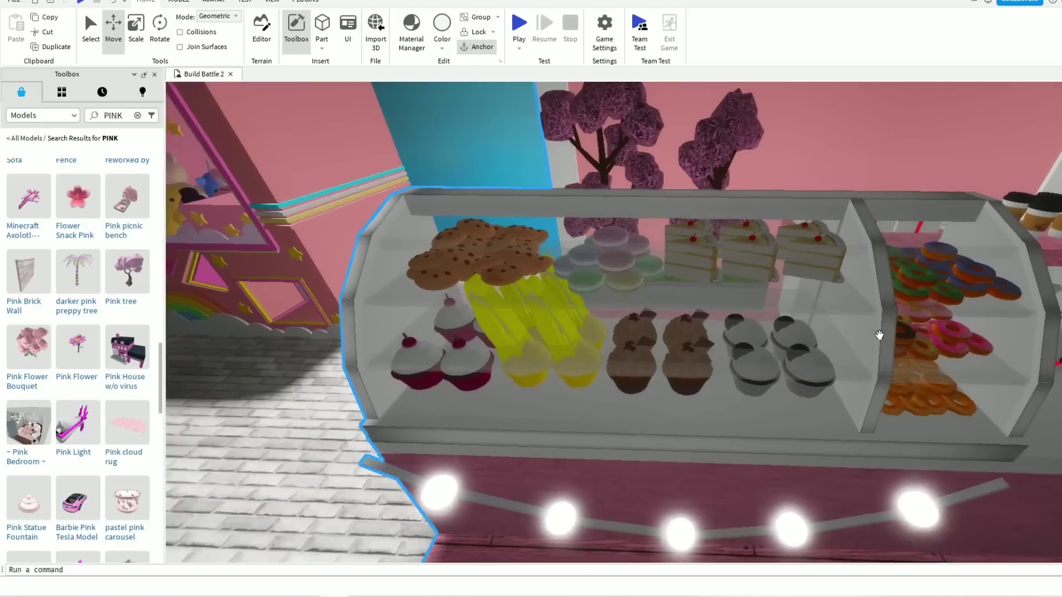
key(a)
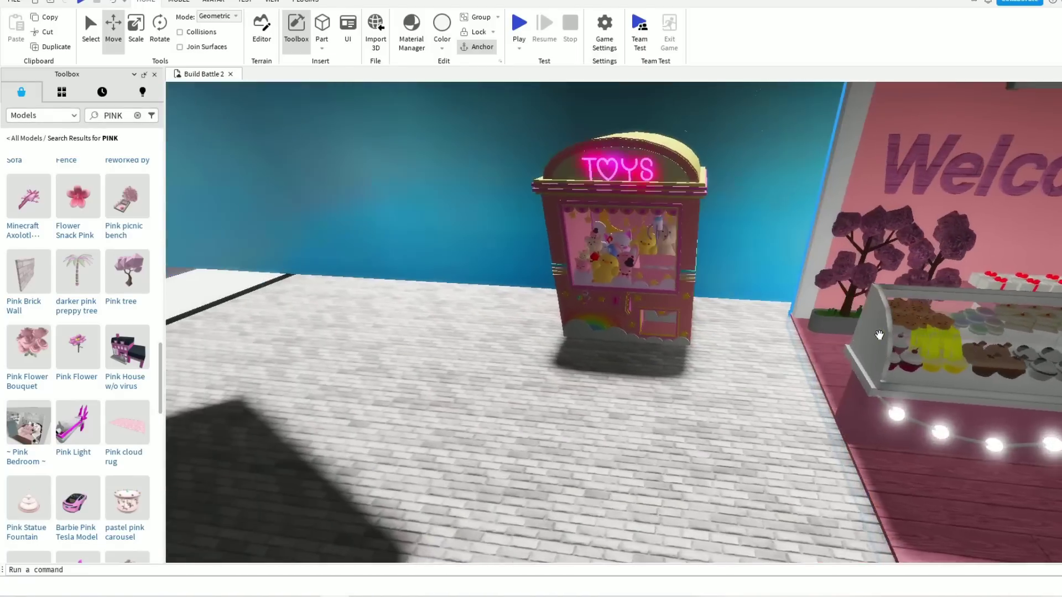
key(w)
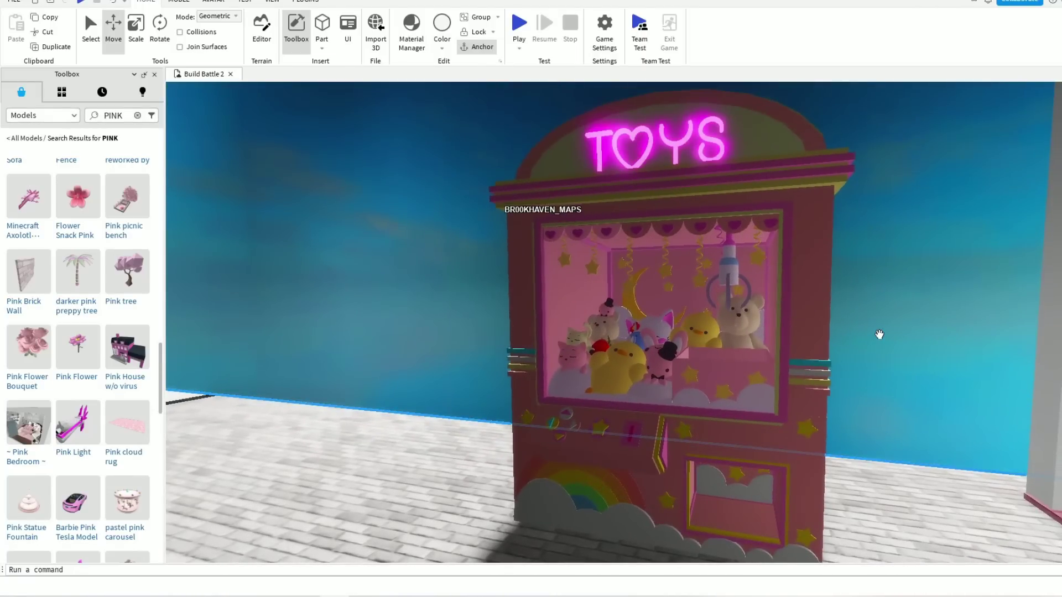
key(s)
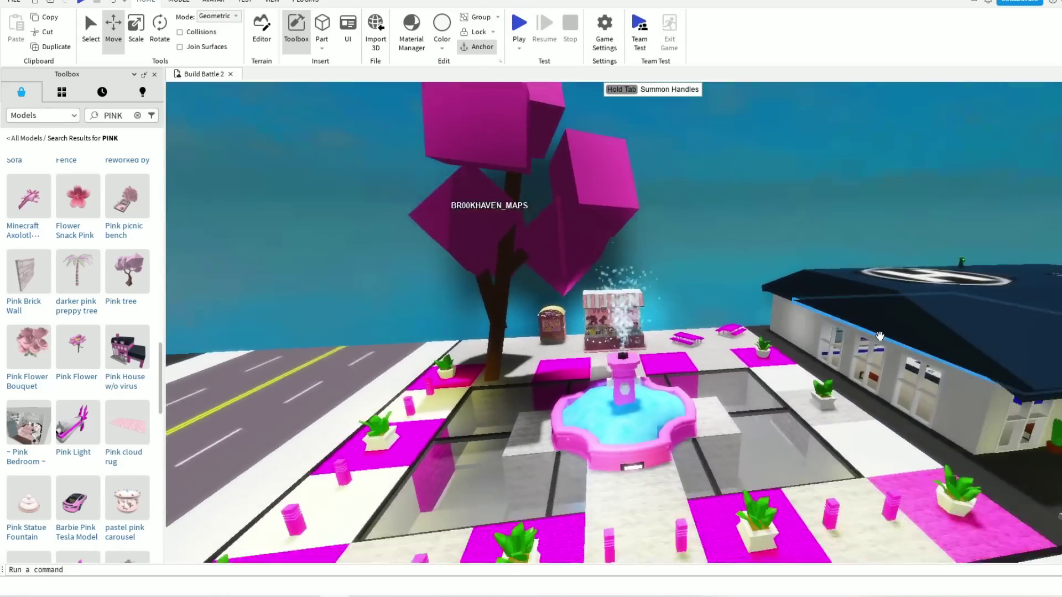
Color the roof of the small building beside Brookhaven Airport bright pink
right_drag(880, 336, 879, 335)
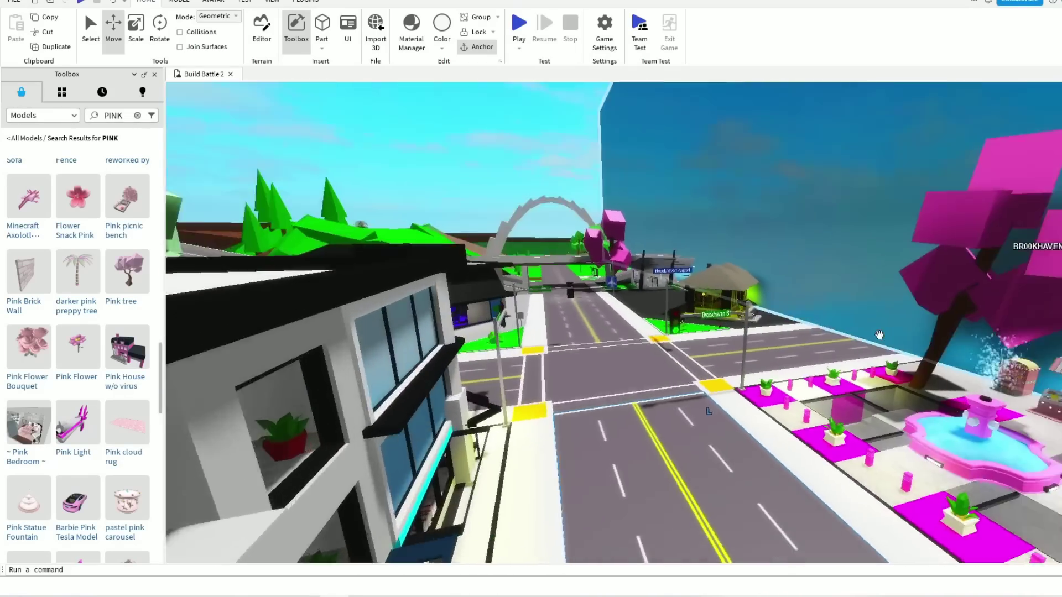
right_drag(880, 335, 879, 335)
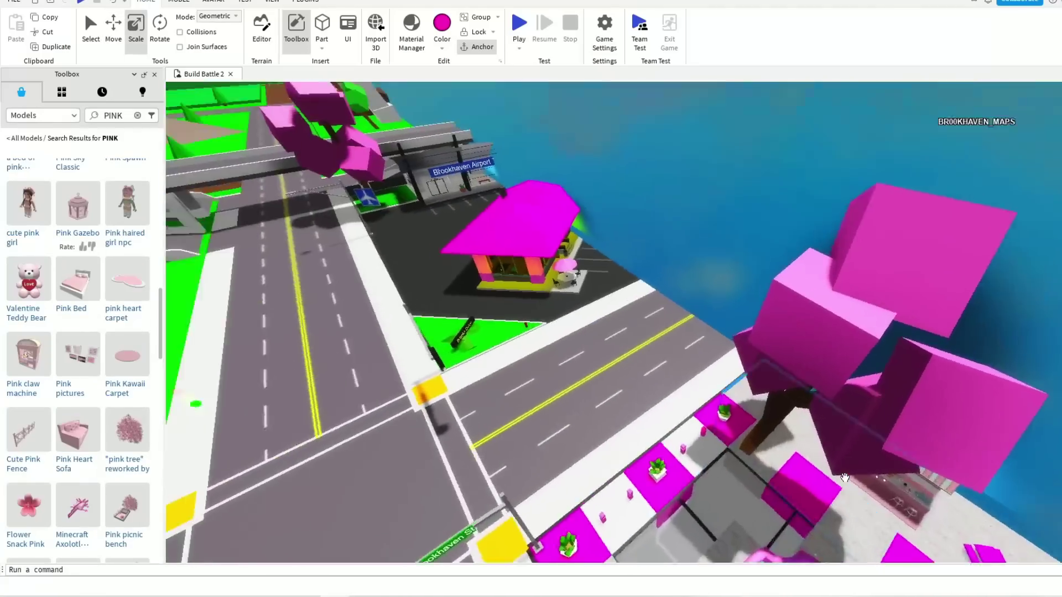
Examine the pink-roofed diner near Brookhaven Airport, the pink towers up close, and the pink trees across the map from above
scroll(844, 477, down, 3)
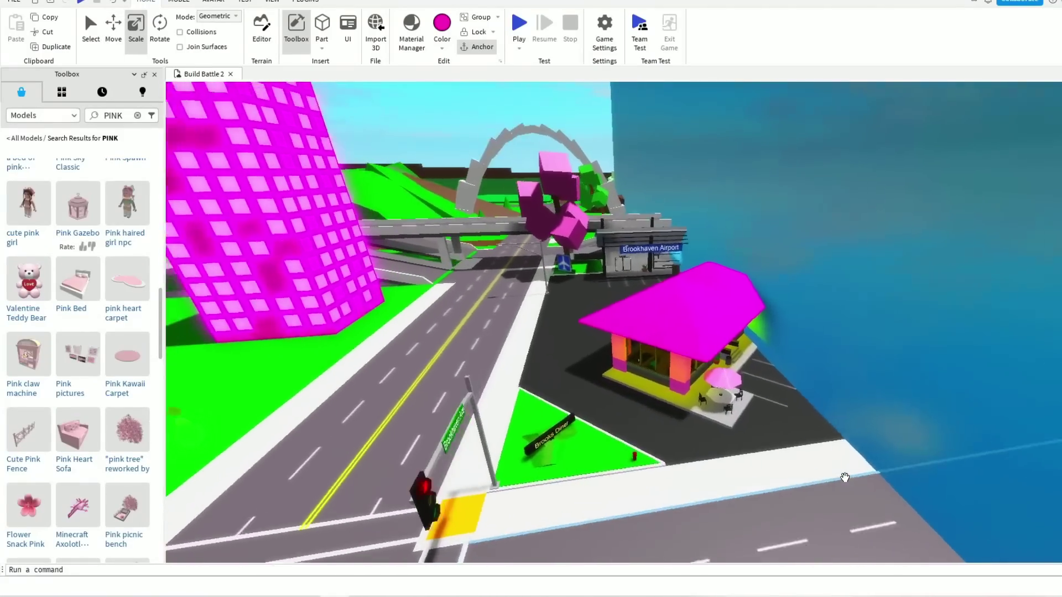
scroll(845, 477, up, 6)
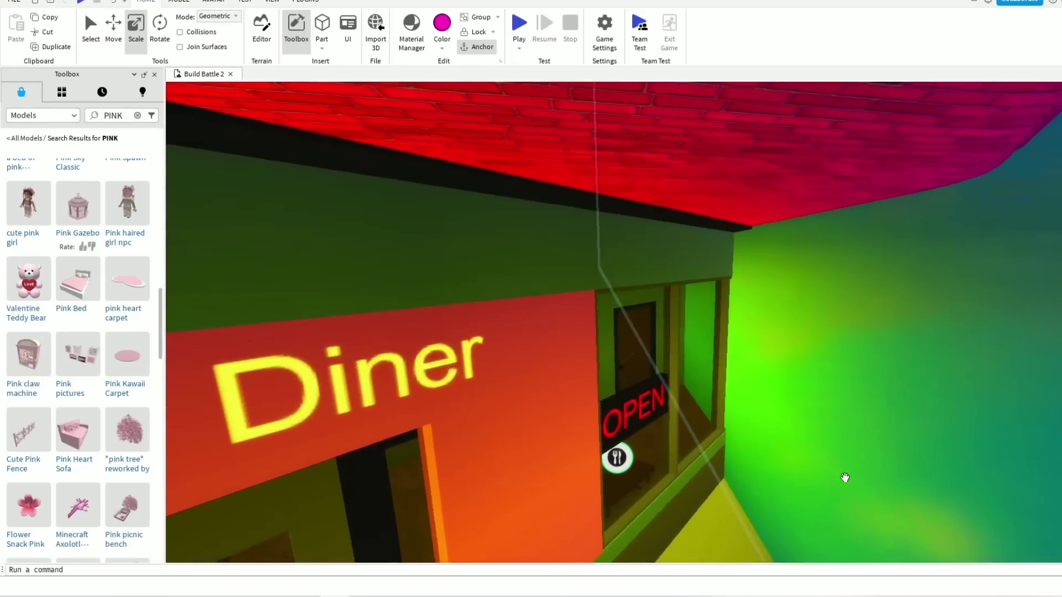
scroll(844, 477, down, 5)
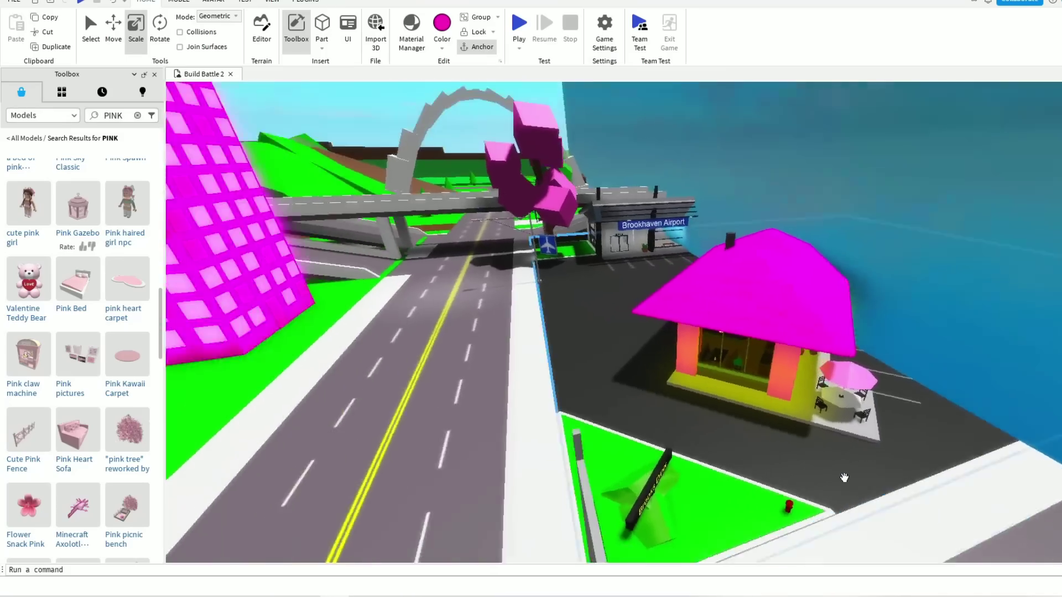
right_drag(844, 477, 845, 477)
scroll(845, 477, up, 4)
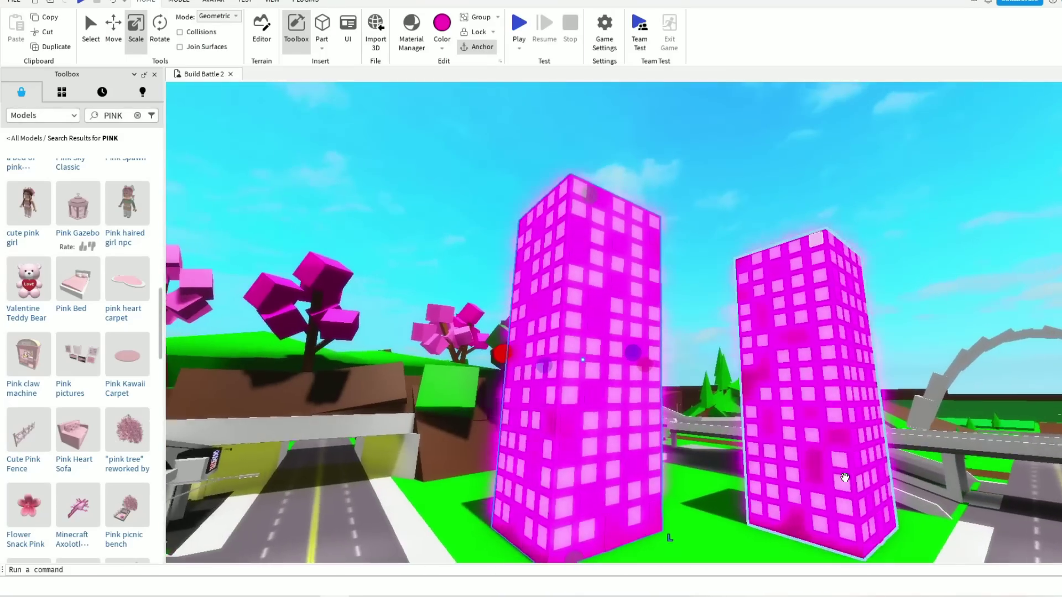
scroll(845, 477, up, 6)
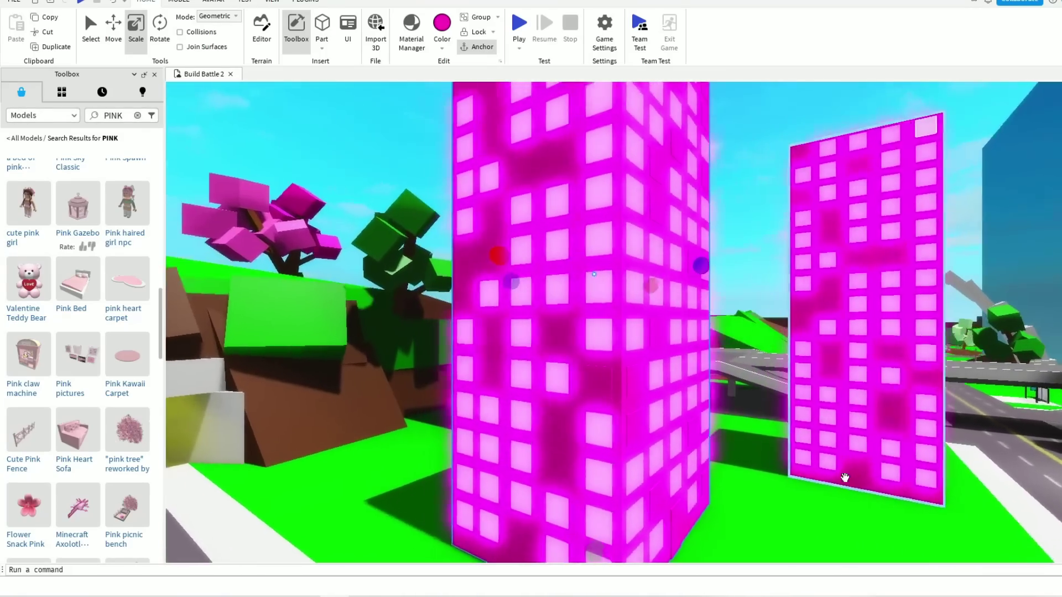
scroll(845, 477, down, 8)
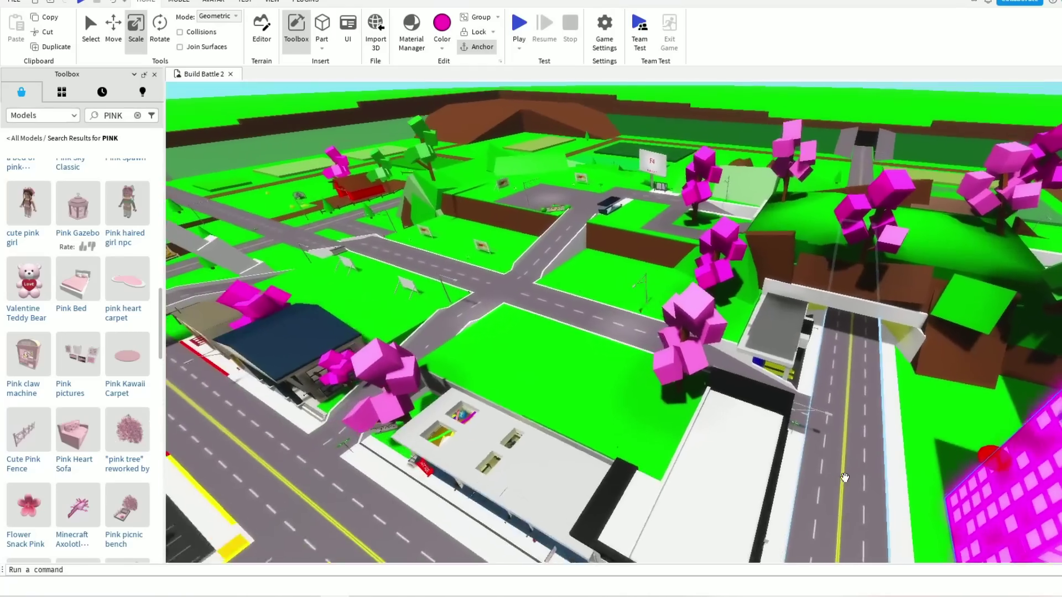
right_drag(844, 477, 844, 477)
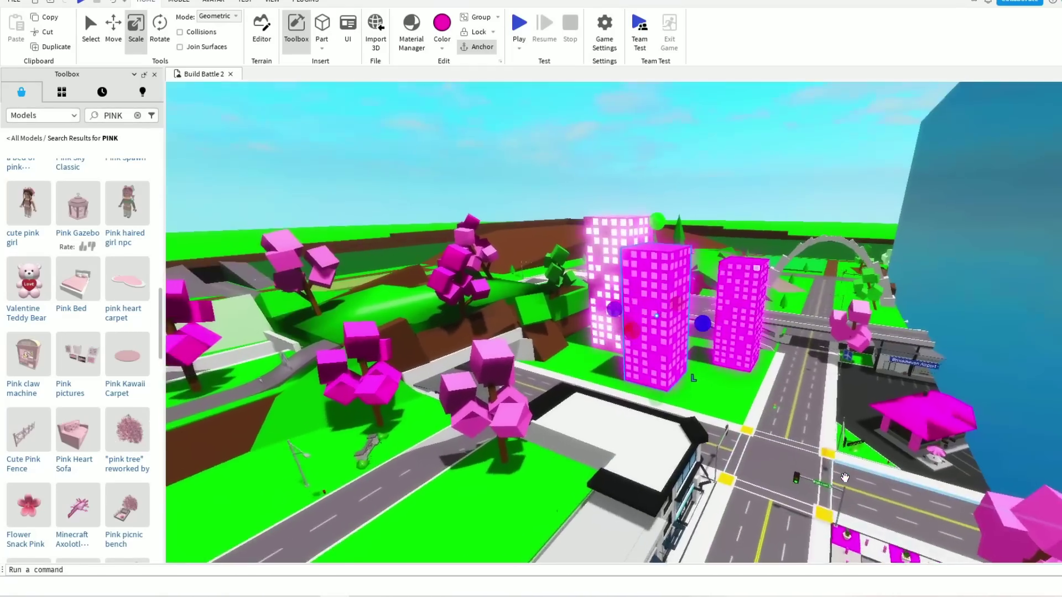